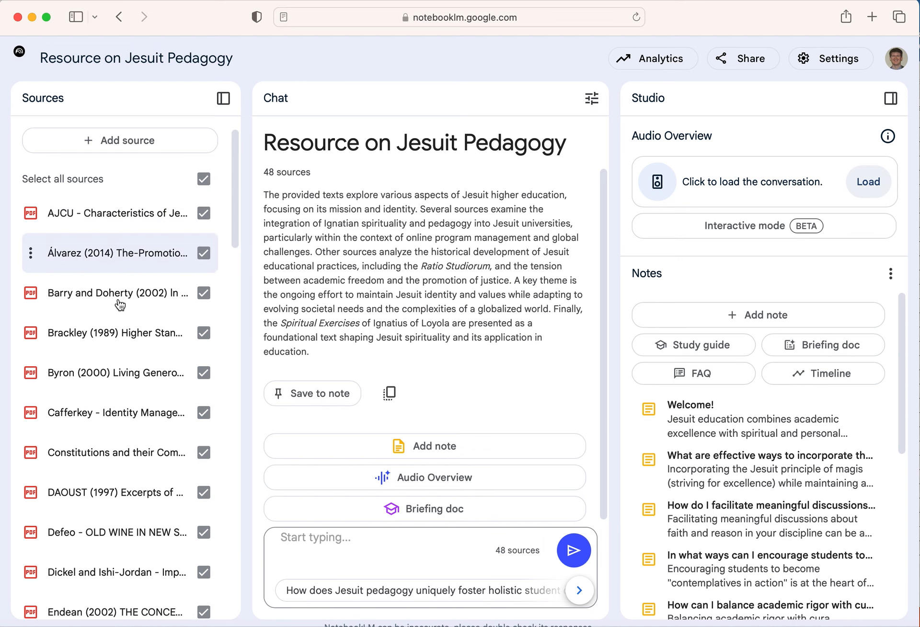
Step: Open the AJCU Characteristics of Jesuit Higher Education source, examine its summary, key topics and extracted text through the prologue, and close it
{"action": "left_click", "coordinate": [134, 213]}
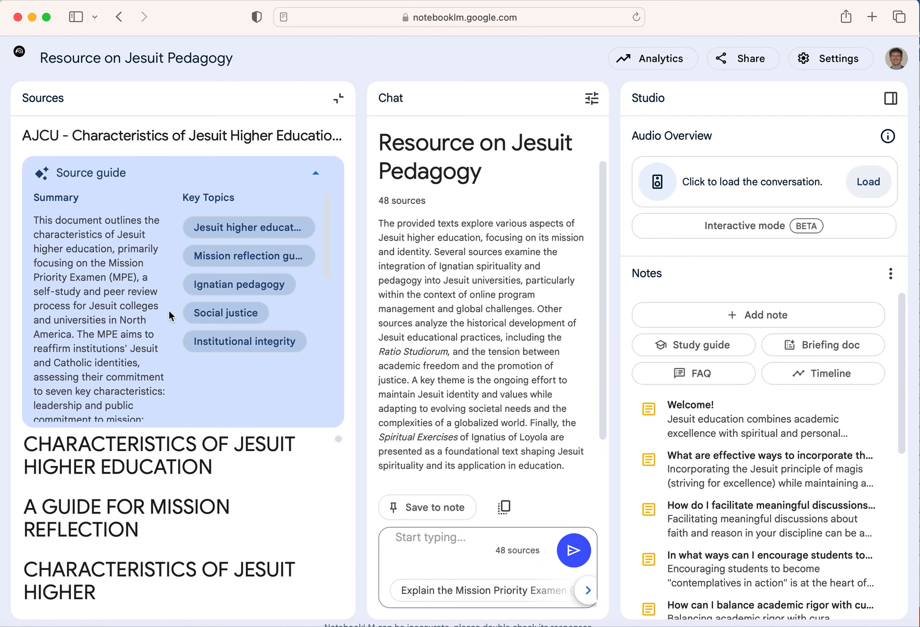
{"action": "scroll", "coordinate": [163, 372], "scroll_direction": "down", "scroll_amount": 2}
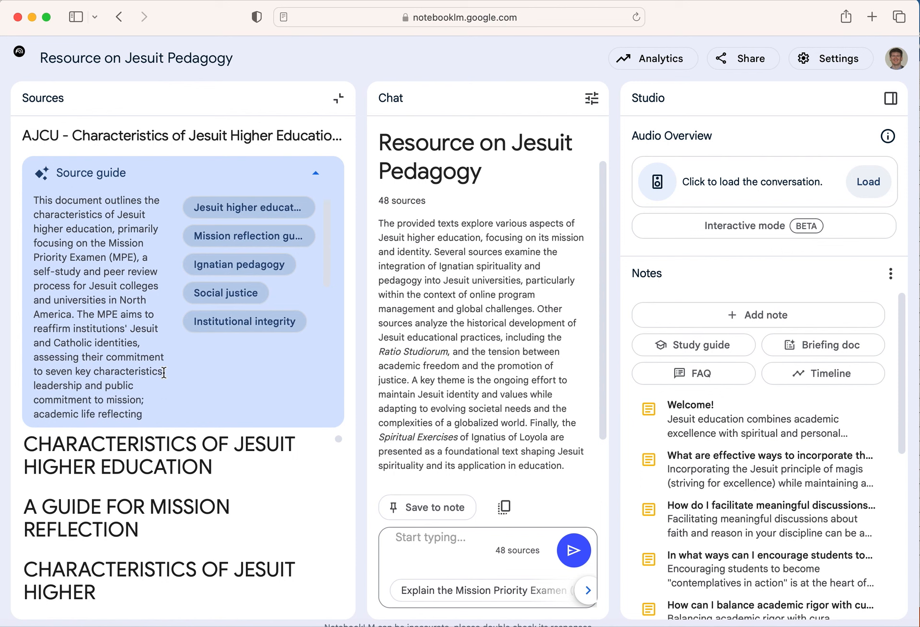
{"action": "scroll", "coordinate": [164, 372], "scroll_direction": "down", "scroll_amount": 2}
{"action": "scroll", "coordinate": [159, 514], "scroll_direction": "down", "scroll_amount": 6}
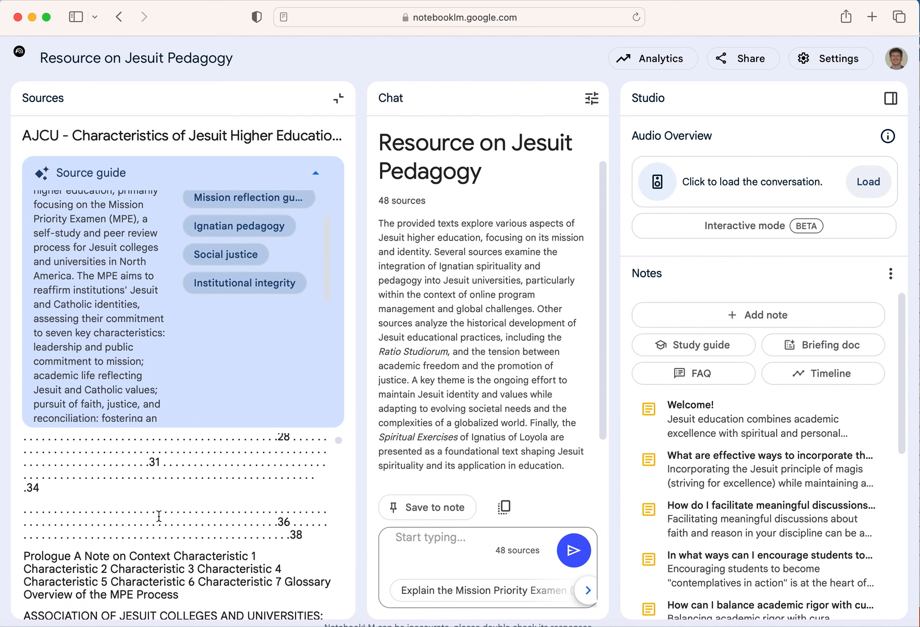
{"action": "scroll", "coordinate": [158, 516], "scroll_direction": "down", "scroll_amount": 1}
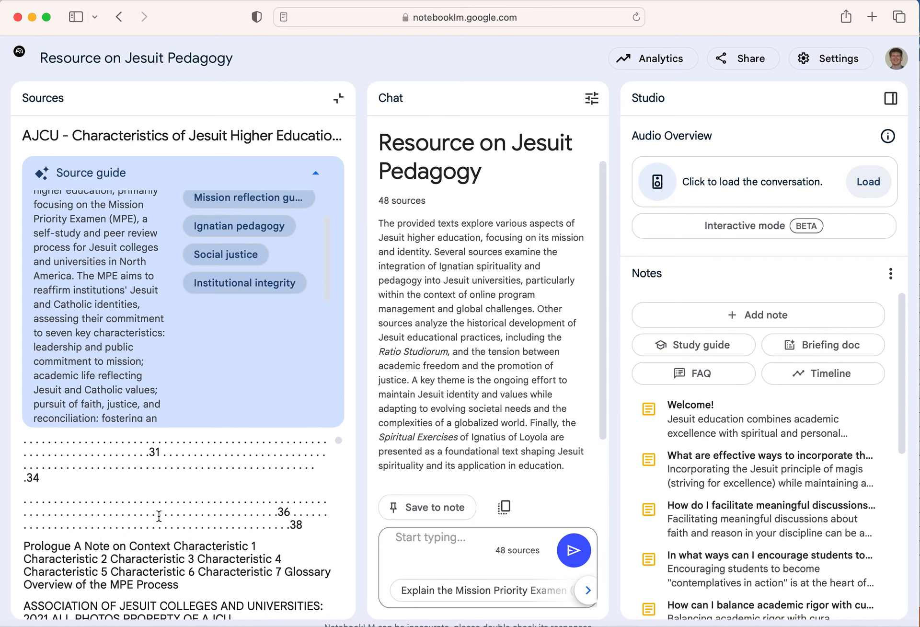
{"action": "scroll", "coordinate": [145, 479], "scroll_direction": "down", "scroll_amount": 3}
{"action": "scroll", "coordinate": [145, 479], "scroll_direction": "down", "scroll_amount": 8}
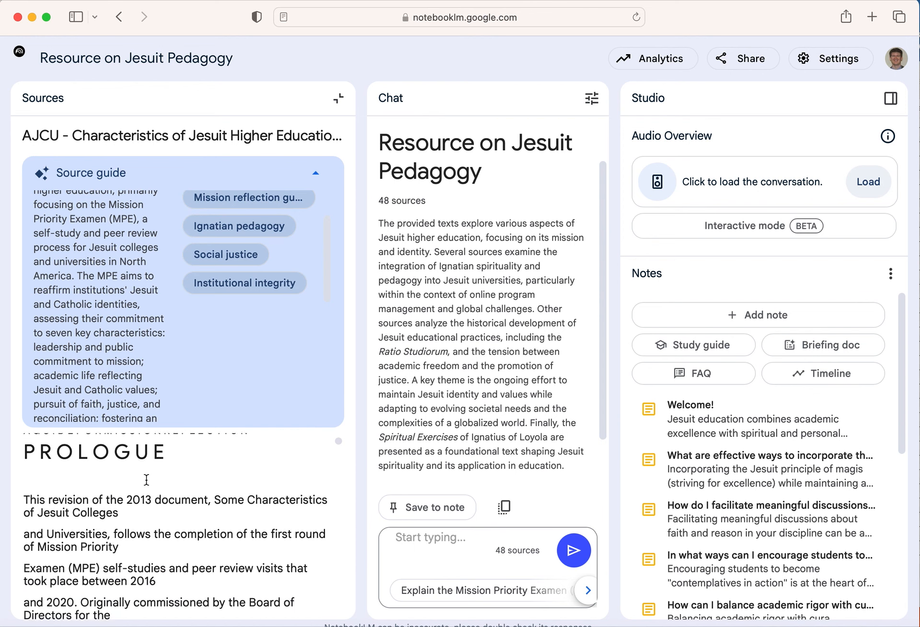
{"action": "scroll", "coordinate": [146, 479], "scroll_direction": "down", "scroll_amount": 5}
{"action": "scroll", "coordinate": [145, 476], "scroll_direction": "down", "scroll_amount": 2}
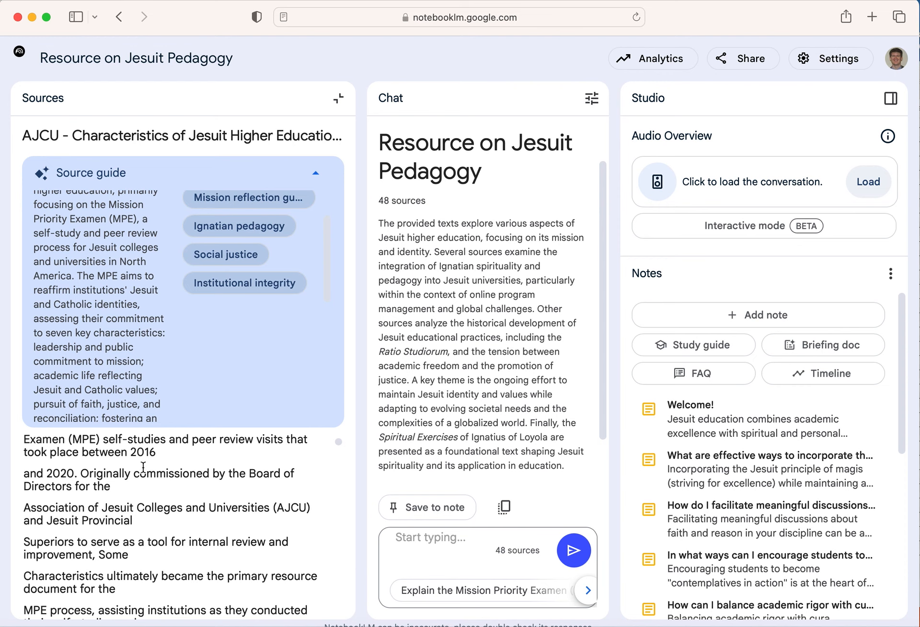
{"action": "scroll", "coordinate": [196, 408], "scroll_direction": "down", "scroll_amount": 1}
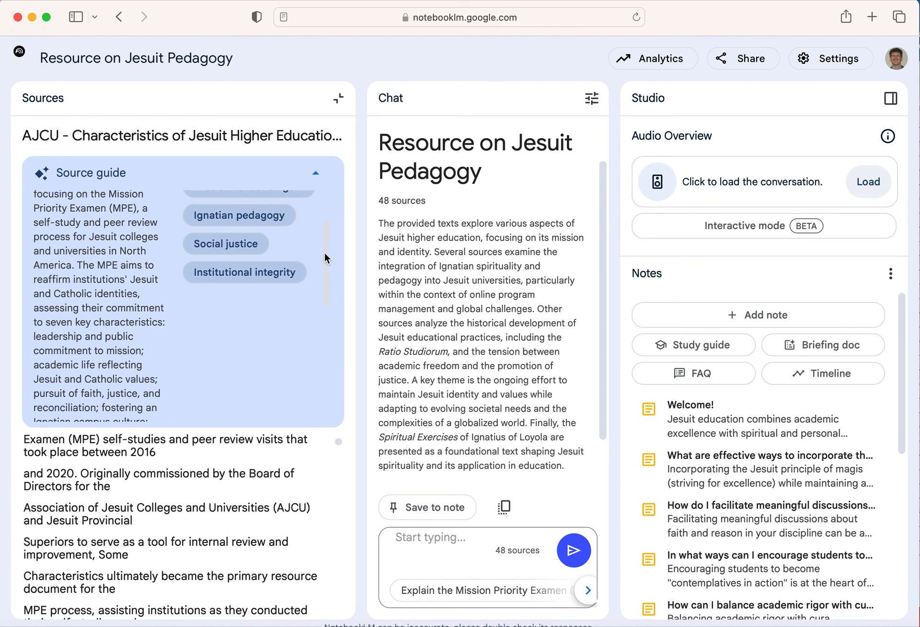
{"action": "left_click", "coordinate": [340, 100]}
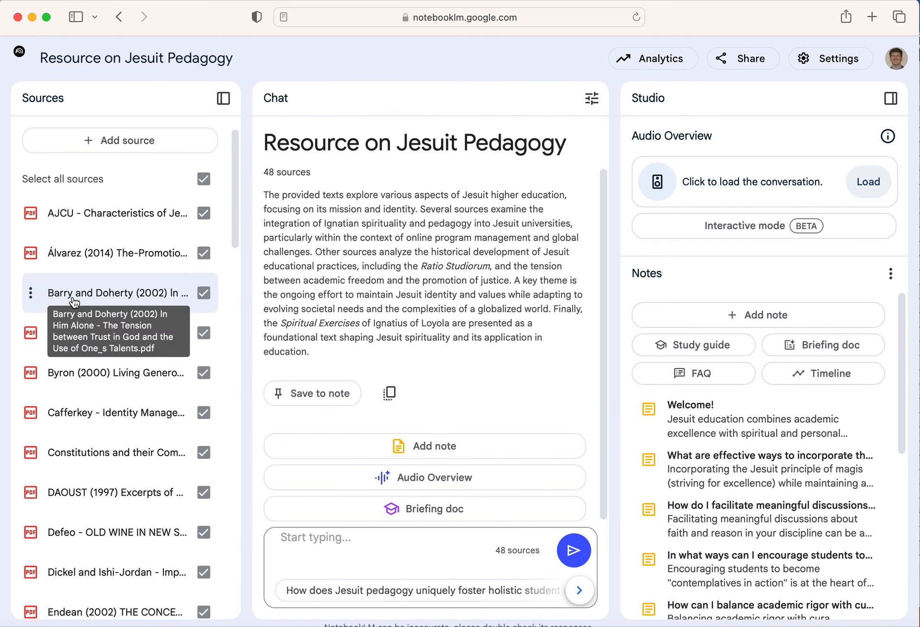
Step: Open the 2002 "In Him Alone" source, examine its guide and the garbled text in the author line and chapter 3 heading, and close it
{"action": "left_click", "coordinate": [72, 297]}
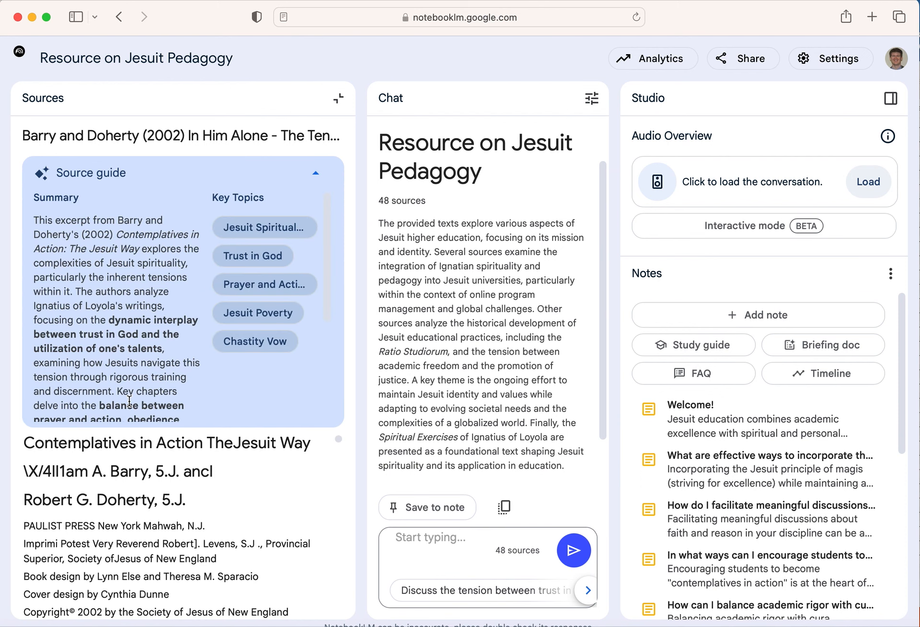
{"action": "scroll", "coordinate": [129, 401], "scroll_direction": "down", "scroll_amount": 1}
{"action": "left_click_drag", "start_coordinate": [88, 474], "coordinate": [26, 476]}
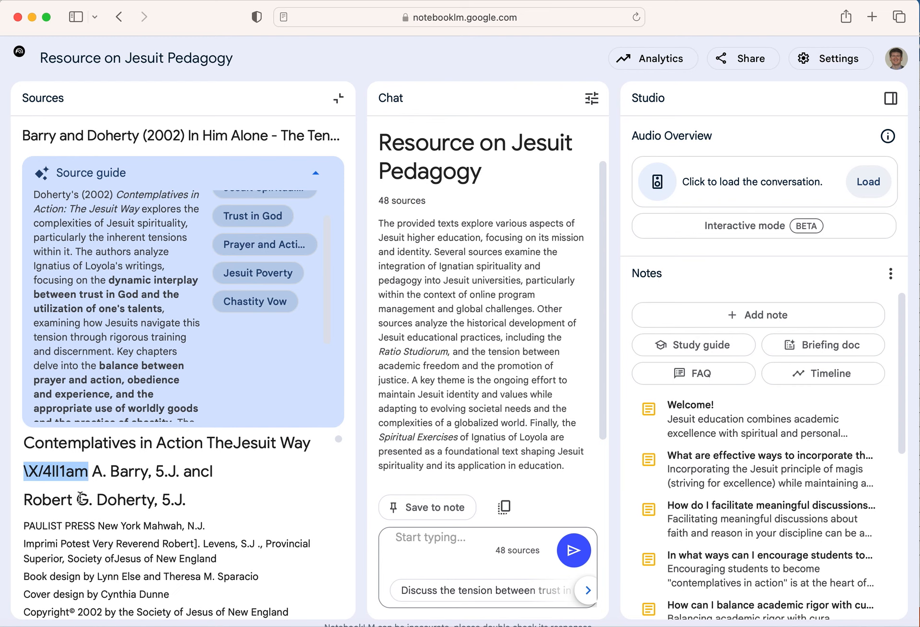
{"action": "scroll", "coordinate": [135, 516], "scroll_direction": "down", "scroll_amount": 8}
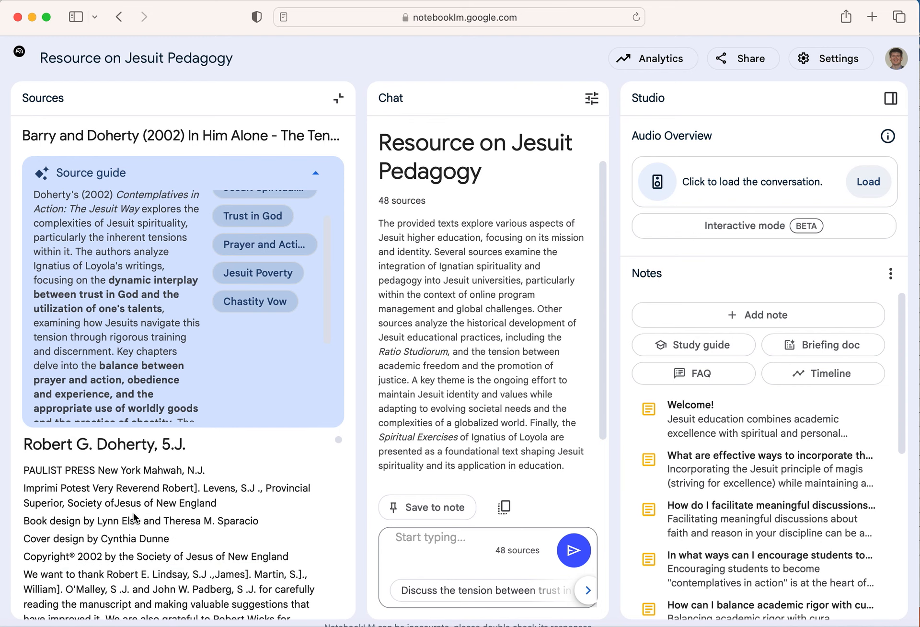
{"action": "scroll", "coordinate": [134, 516], "scroll_direction": "down", "scroll_amount": 5}
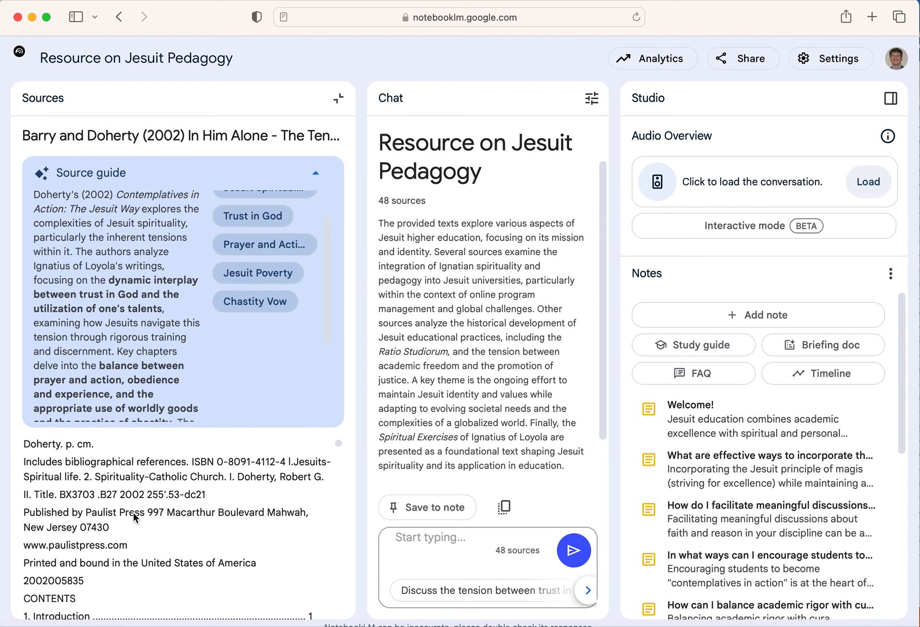
{"action": "scroll", "coordinate": [134, 513], "scroll_direction": "down", "scroll_amount": 3}
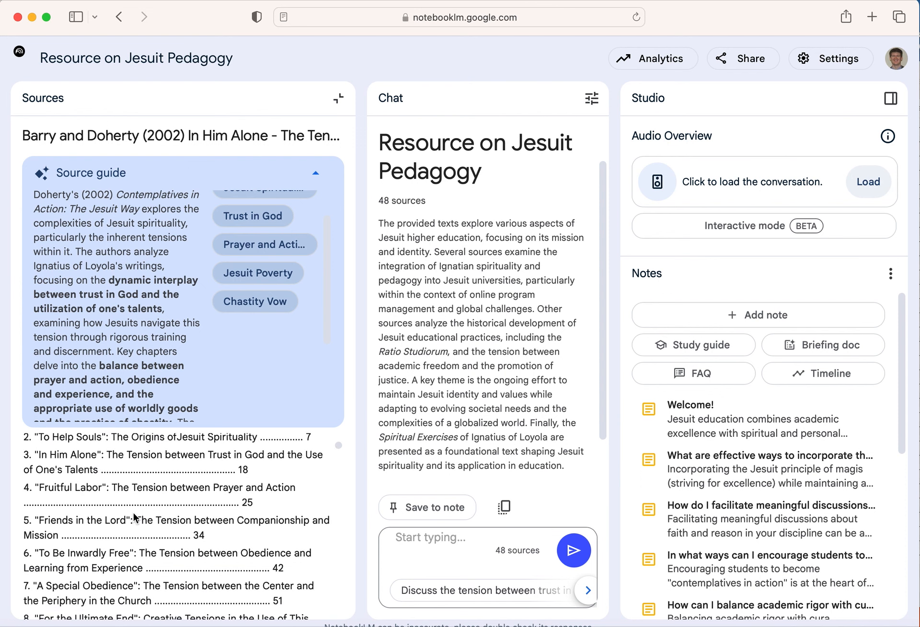
{"action": "scroll", "coordinate": [134, 517], "scroll_direction": "down", "scroll_amount": 10}
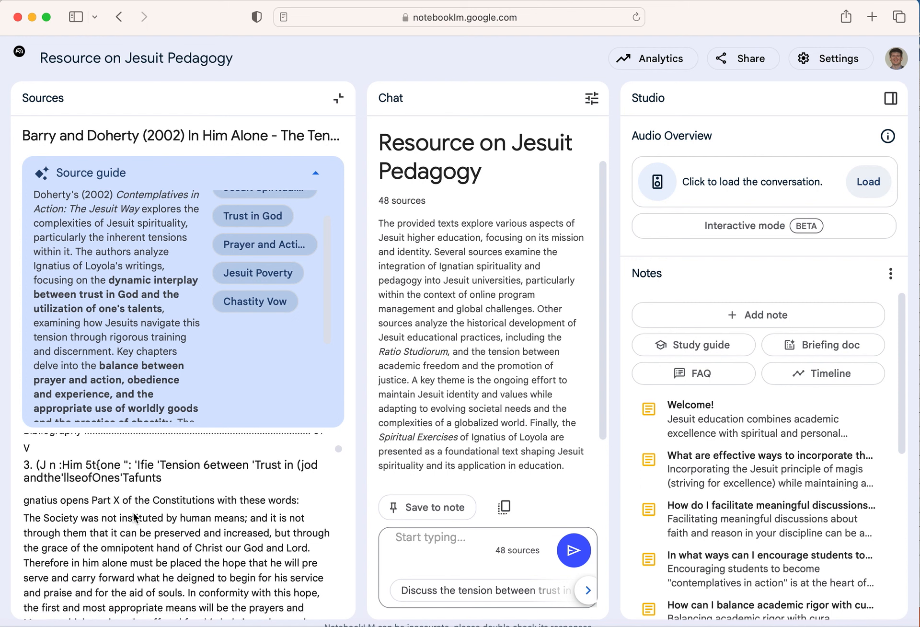
{"action": "left_click_drag", "start_coordinate": [128, 456], "coordinate": [37, 454]}
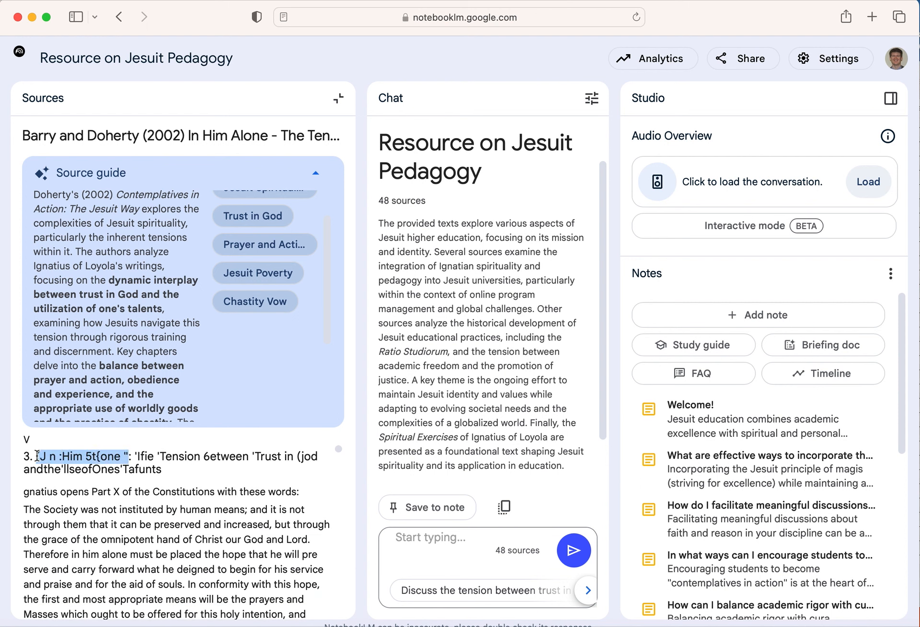
{"action": "left_click", "coordinate": [339, 103]}
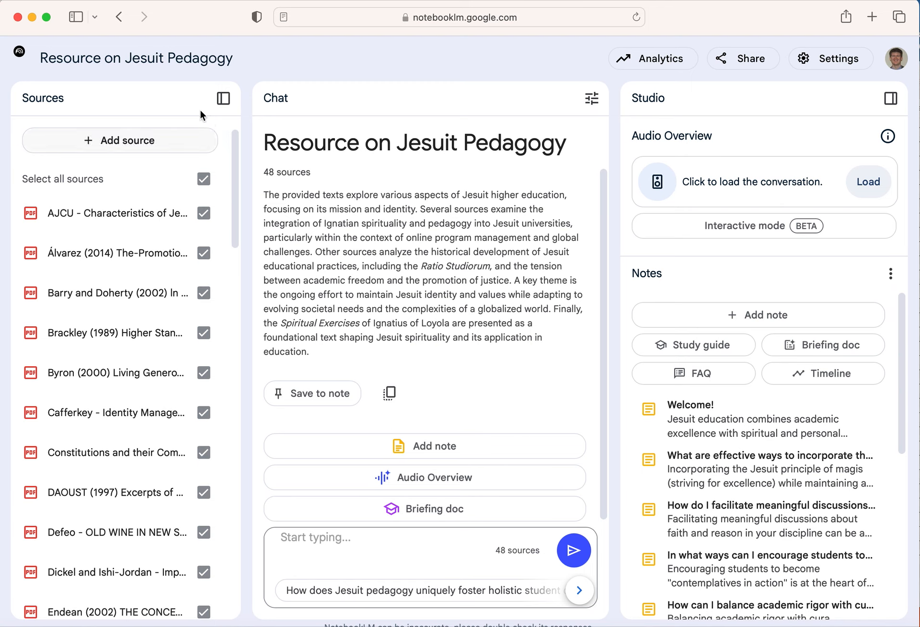
Step: Collapse the source list and expand it again
{"action": "left_click", "coordinate": [223, 99]}
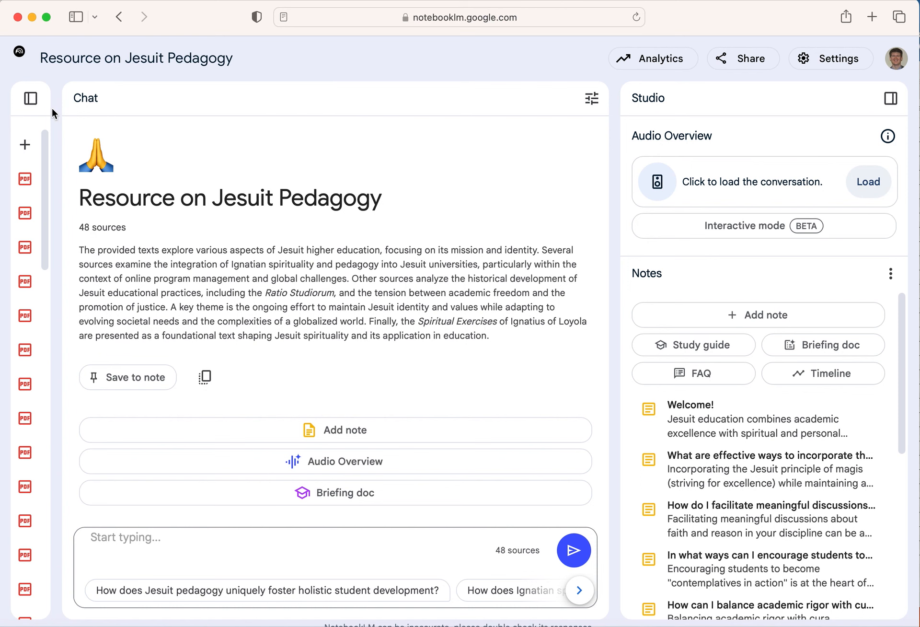
{"action": "left_click", "coordinate": [31, 101]}
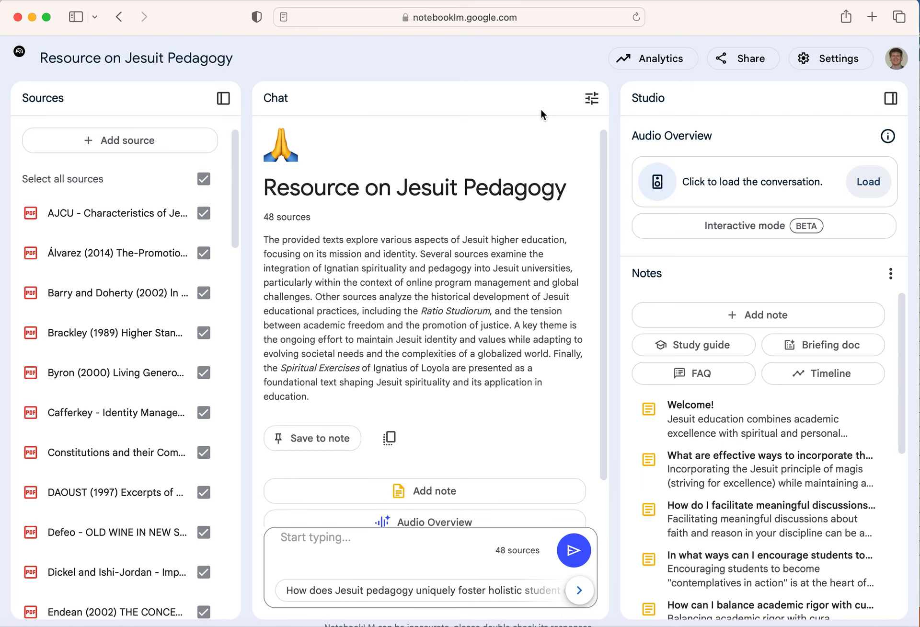
Step: Configure the chat with the Default conversational style and Default response length, comparing the Guide and Analyst styles, and save
{"action": "left_click", "coordinate": [592, 102]}
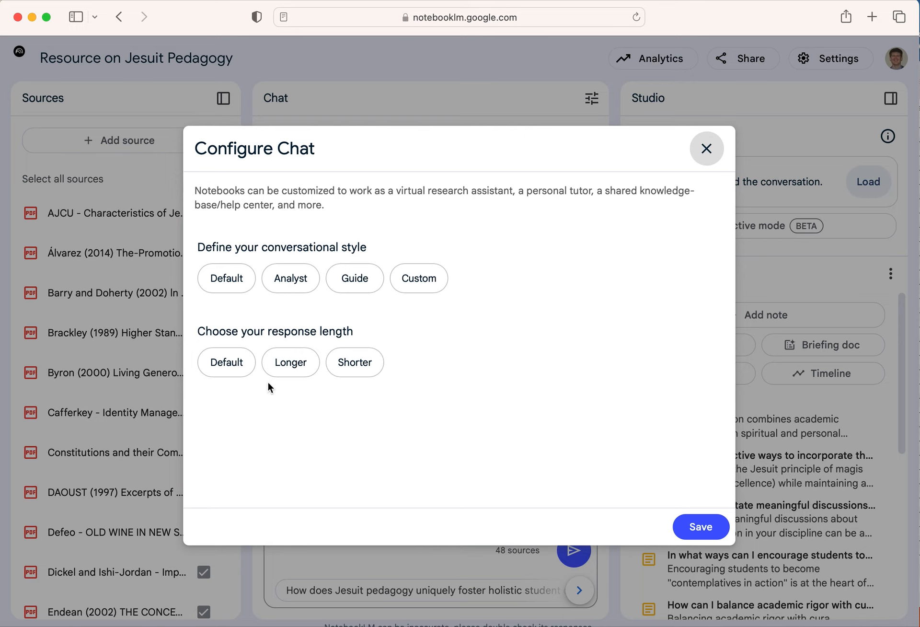
{"action": "left_click", "coordinate": [235, 365]}
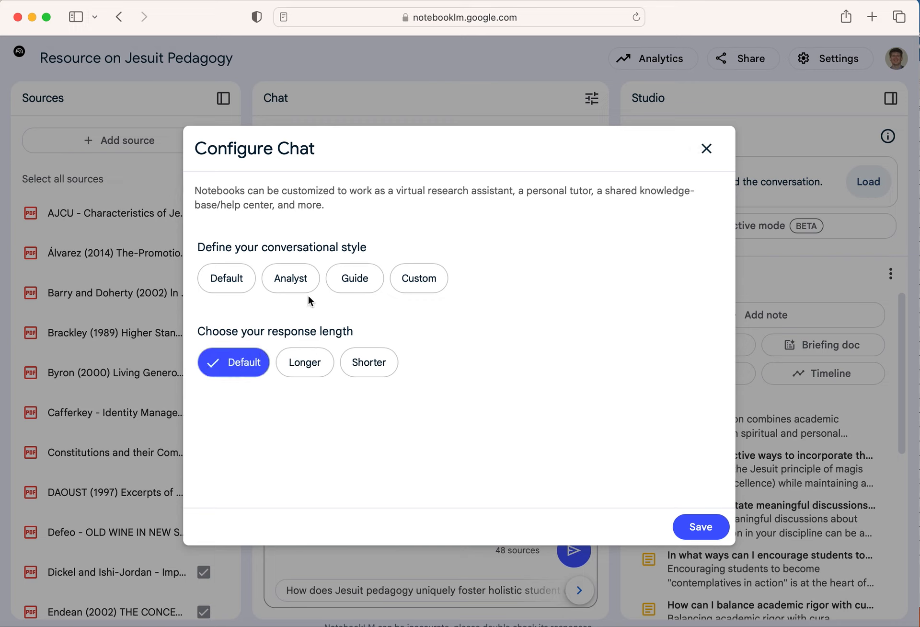
{"action": "left_click", "coordinate": [352, 284]}
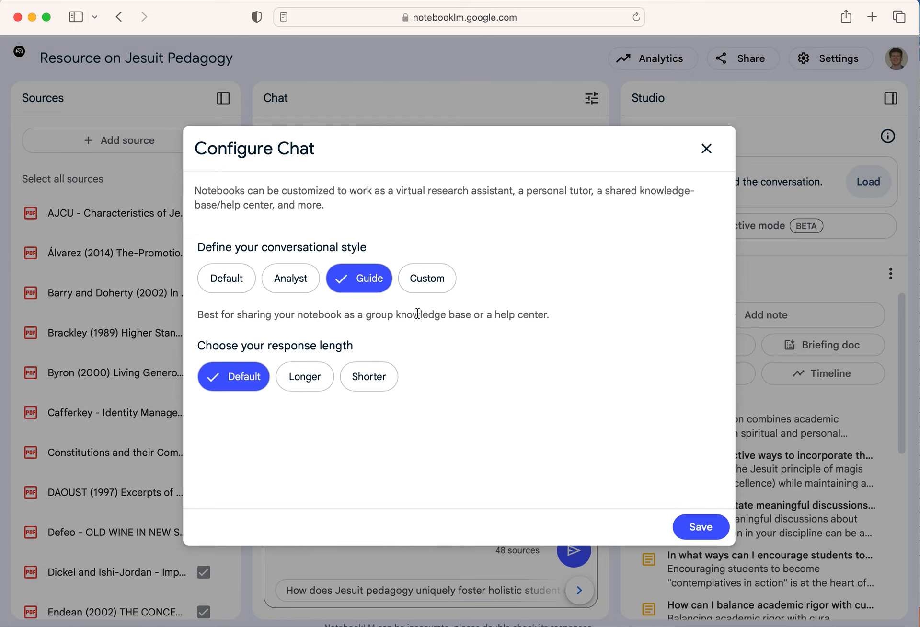
{"action": "left_click", "coordinate": [304, 287]}
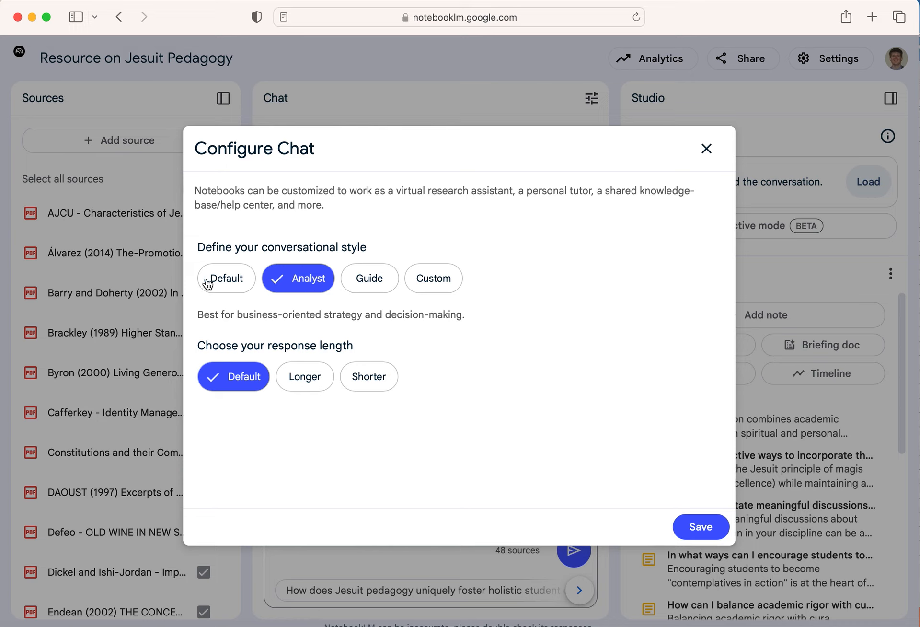
{"action": "left_click", "coordinate": [225, 285]}
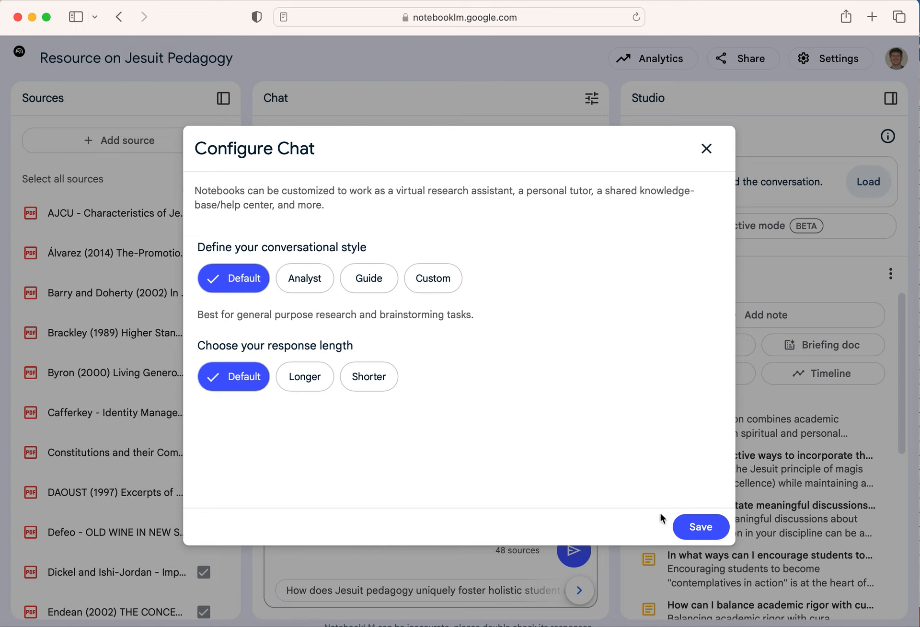
{"action": "left_click", "coordinate": [696, 536]}
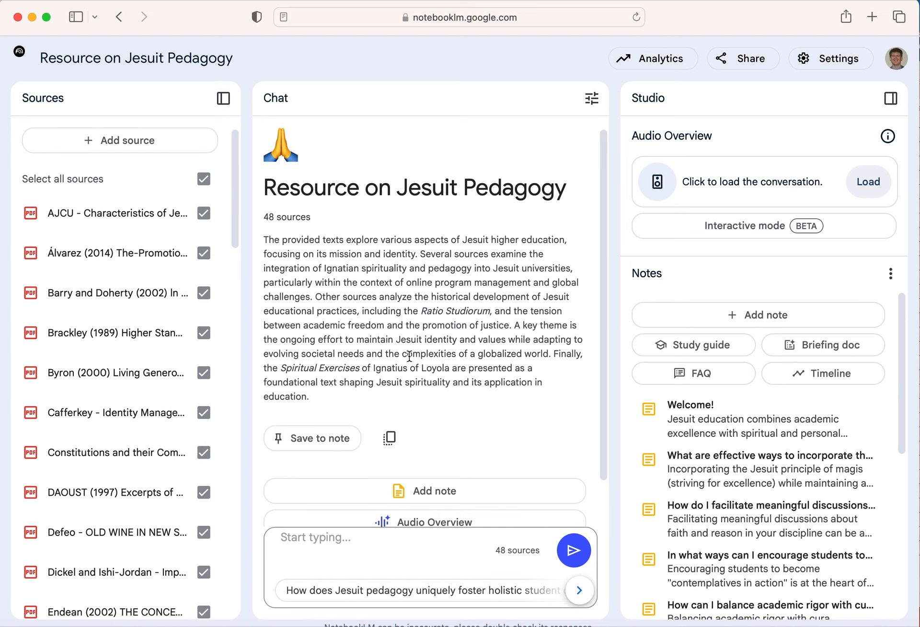
Step: Ask the notebook chat "What is Jesuit Pedagogy?"
{"action": "left_click", "coordinate": [374, 554]}
{"action": "type", "text": "What "}
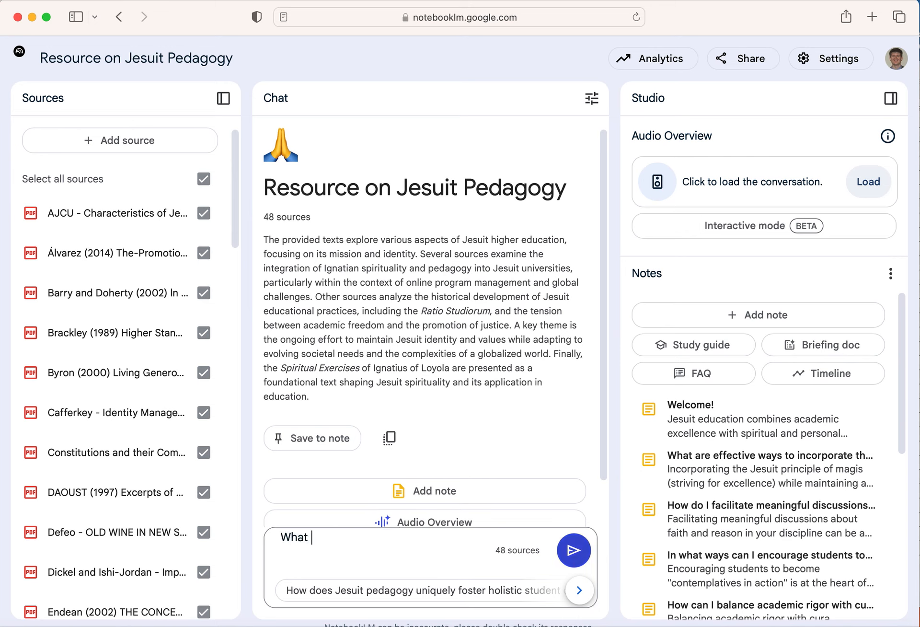
{"action": "type", "text": "is Jesuit Pedgago"}
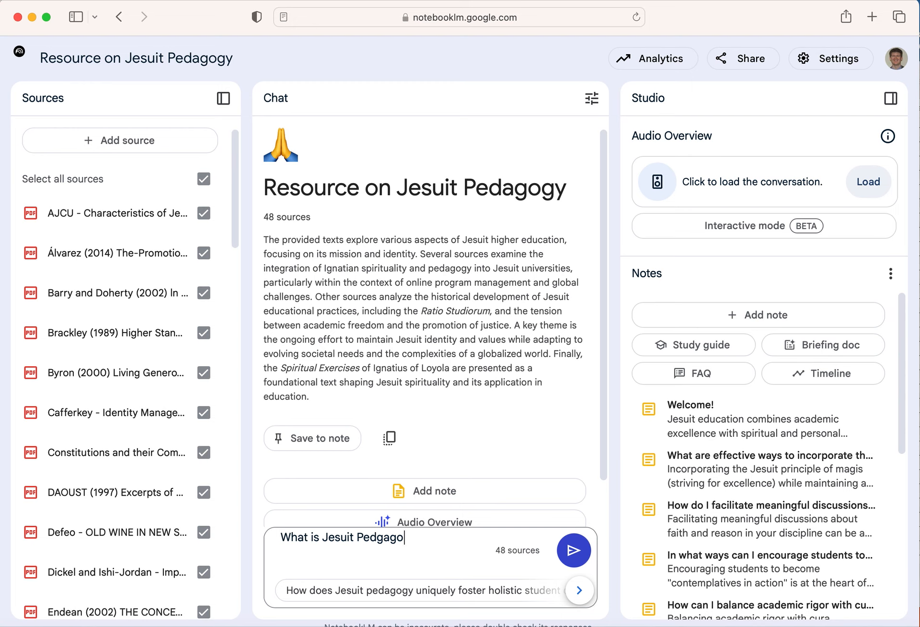
{"action": "key", "text": "BackSpace"}
{"action": "key", "text": "BackSpace"}
{"action": "key", "text": "BackSpace"}
{"action": "key", "text": "BackSpace"}
{"action": "type", "text": "agogy?"}
{"action": "key", "text": "Return"}
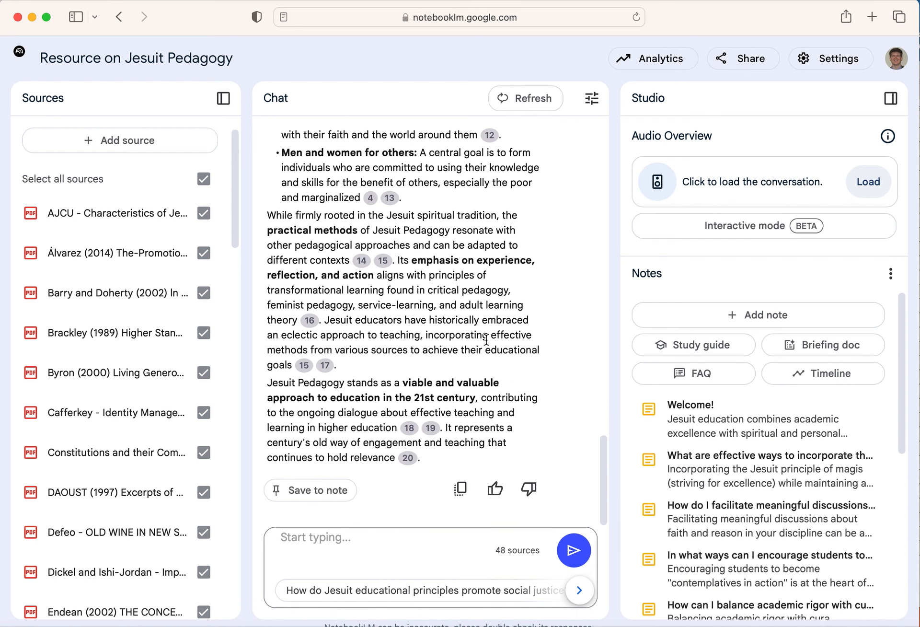
Step: Examine the answer from its beginning, its citations and the accuracy disclaimer, viewing the source passage behind citation 5
{"action": "scroll", "coordinate": [484, 341], "scroll_direction": "up", "scroll_amount": 3}
{"action": "scroll", "coordinate": [486, 340], "scroll_direction": "up", "scroll_amount": 8}
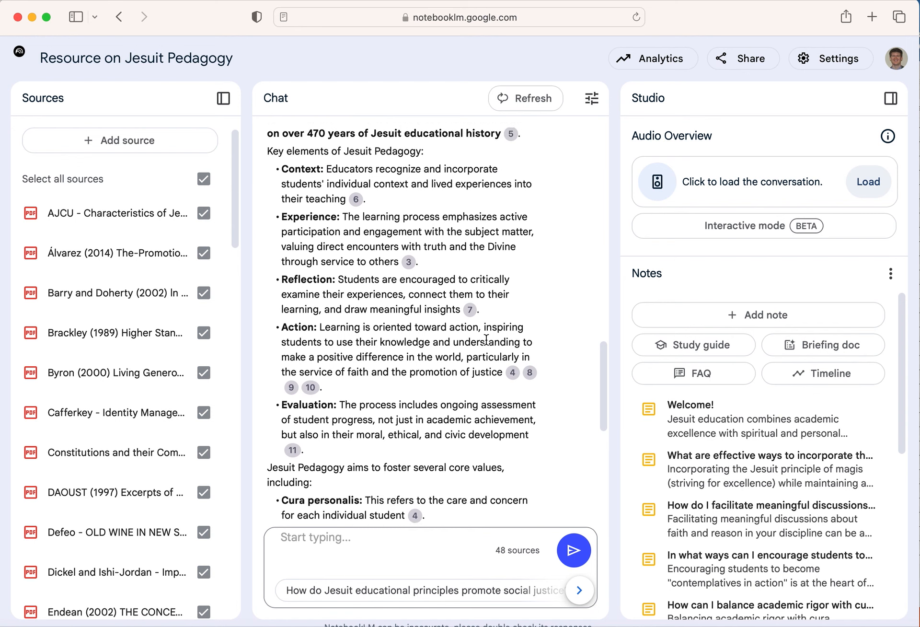
{"action": "scroll", "coordinate": [486, 340], "scroll_direction": "up", "scroll_amount": 3}
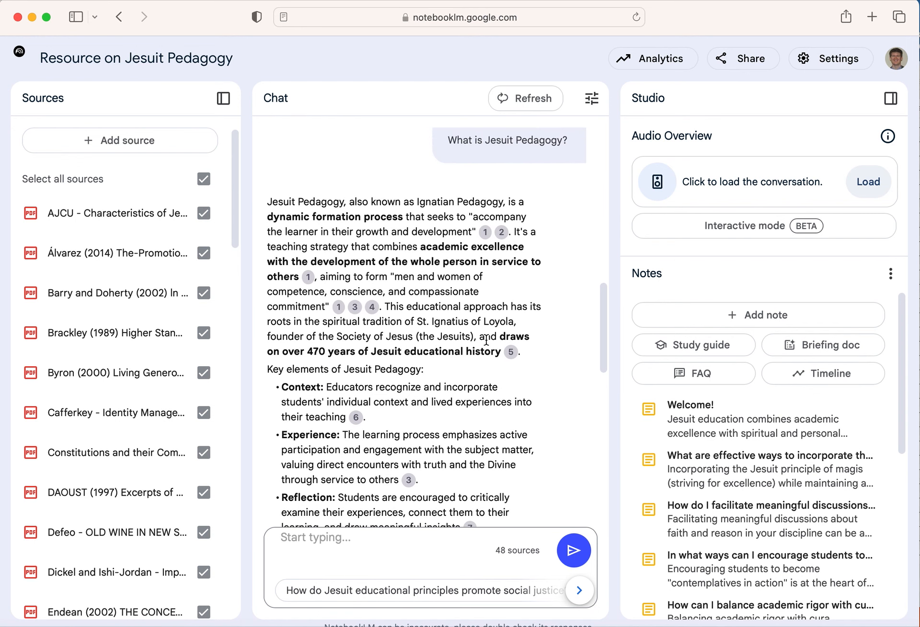
{"action": "mouse_move", "coordinate": [485, 234]}
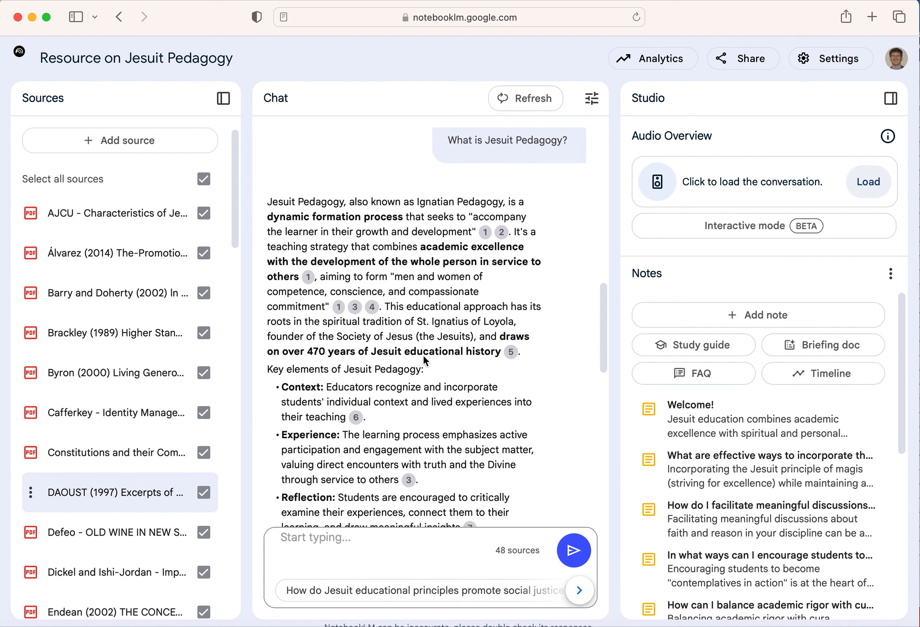
{"action": "mouse_move", "coordinate": [340, 314]}
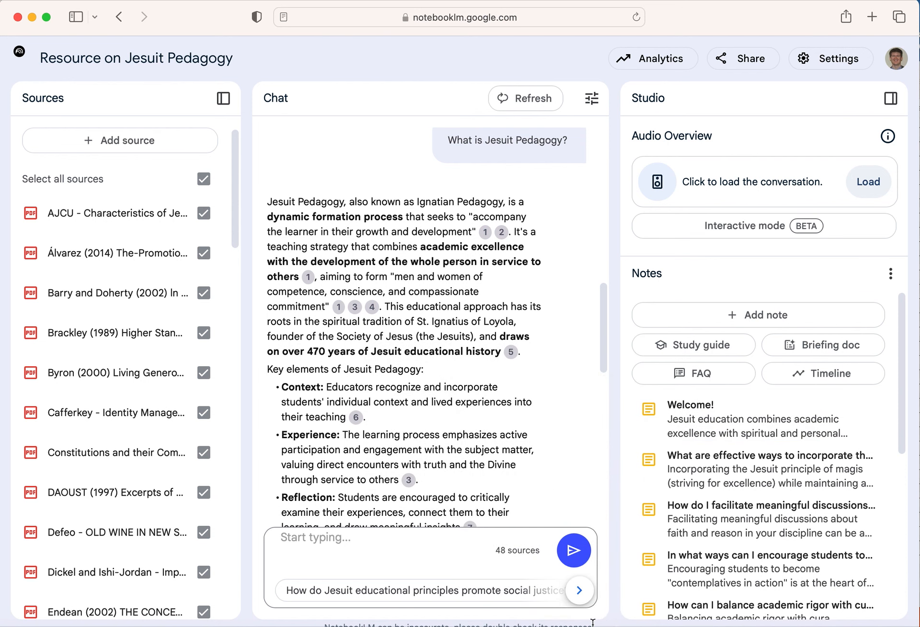
{"action": "left_click_drag", "start_coordinate": [593, 622], "coordinate": [312, 624]}
{"action": "left_click", "coordinate": [508, 352]}
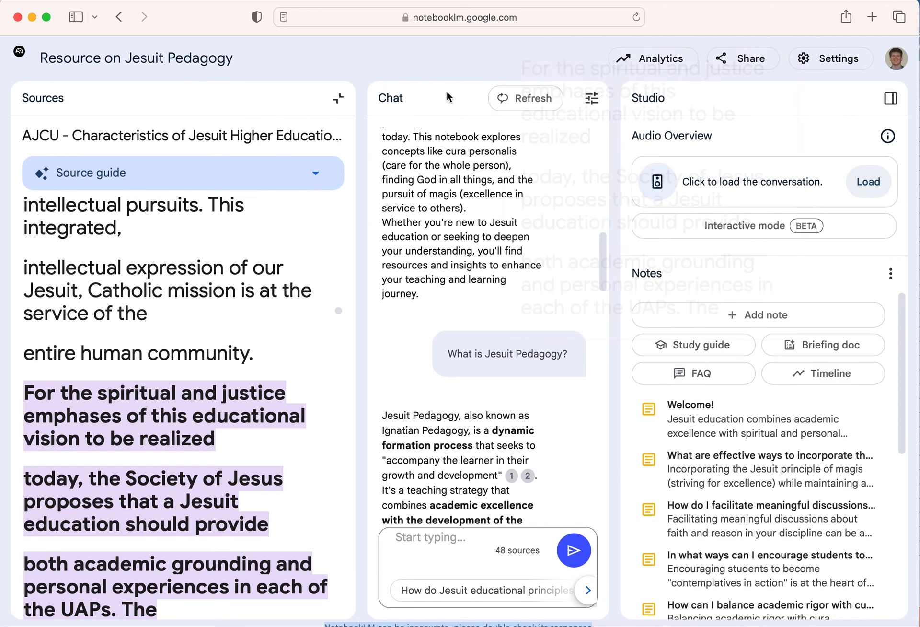
{"action": "left_click", "coordinate": [337, 101]}
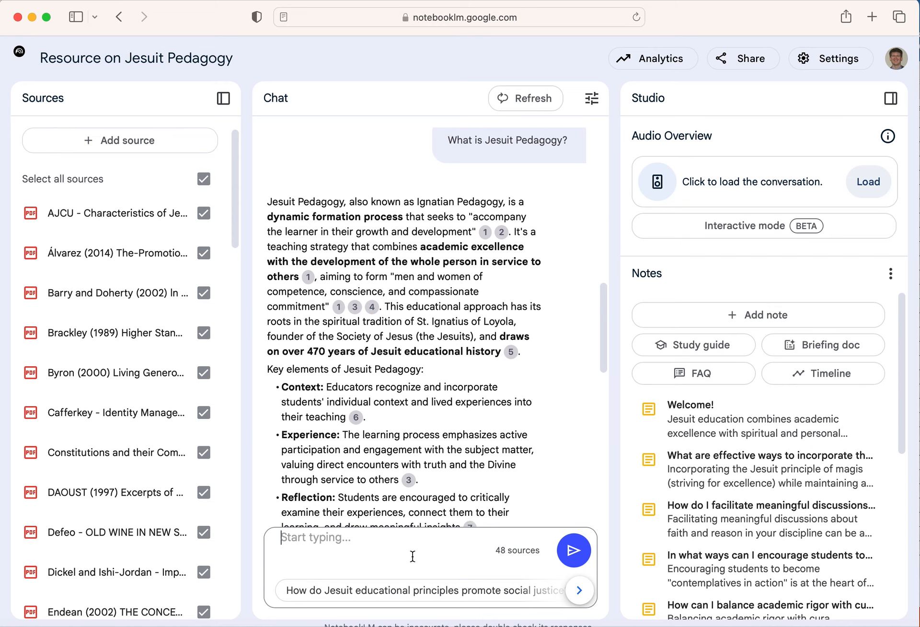
Step: Ask the notebook chat "Can you give me some good questions on Jesuit pedagogy that I should consider?"
{"action": "type", "text": "Wh"}
{"action": "key", "text": "BackSpace"}
{"action": "key", "text": "BackSpace"}
{"action": "type", "text": "Can you give "}
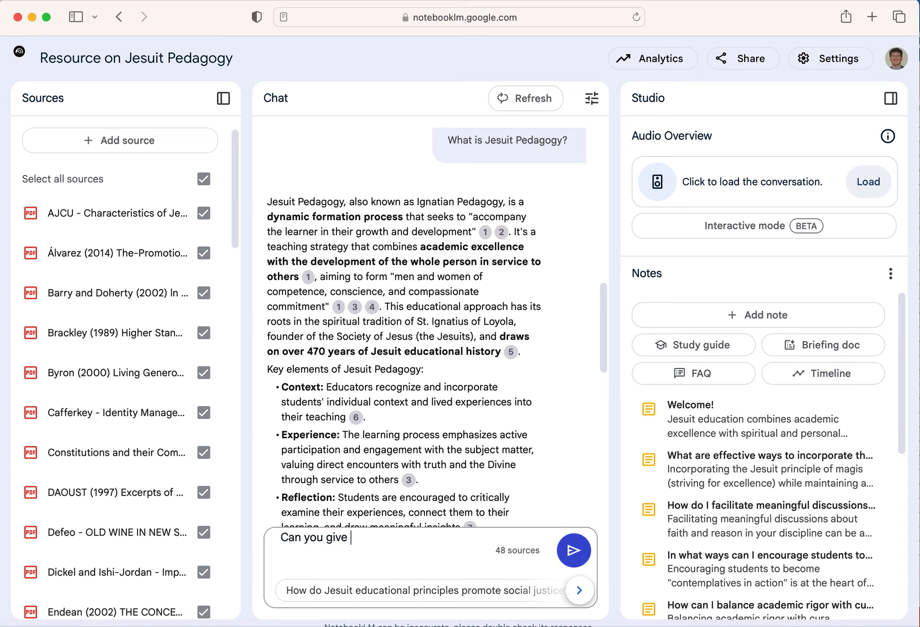
{"action": "type", "text": "me some"}
{"action": "key", "text": "BackSpace"}
{"action": "key", "text": "BackSpace"}
{"action": "key", "text": "BackSpace"}
{"action": "type", "text": "some good q"}
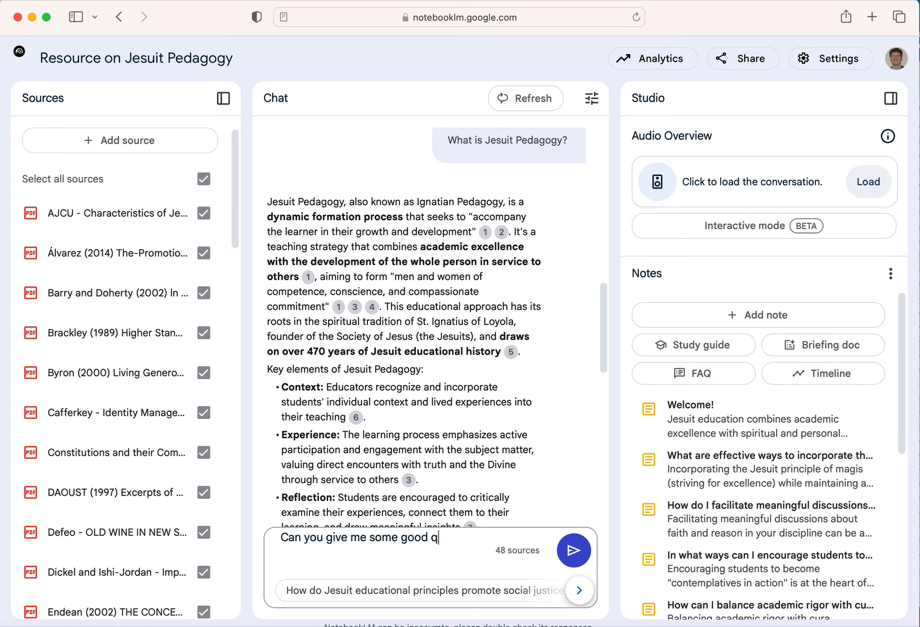
{"action": "type", "text": "uestions on Jesuit "}
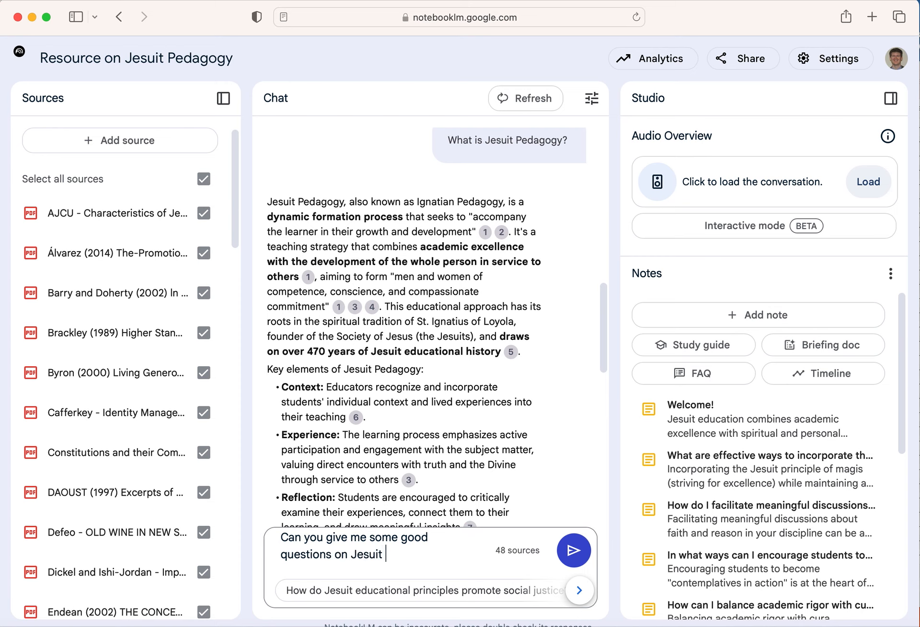
{"action": "type", "text": "ped"}
{"action": "type", "text": "ogy that I sho"}
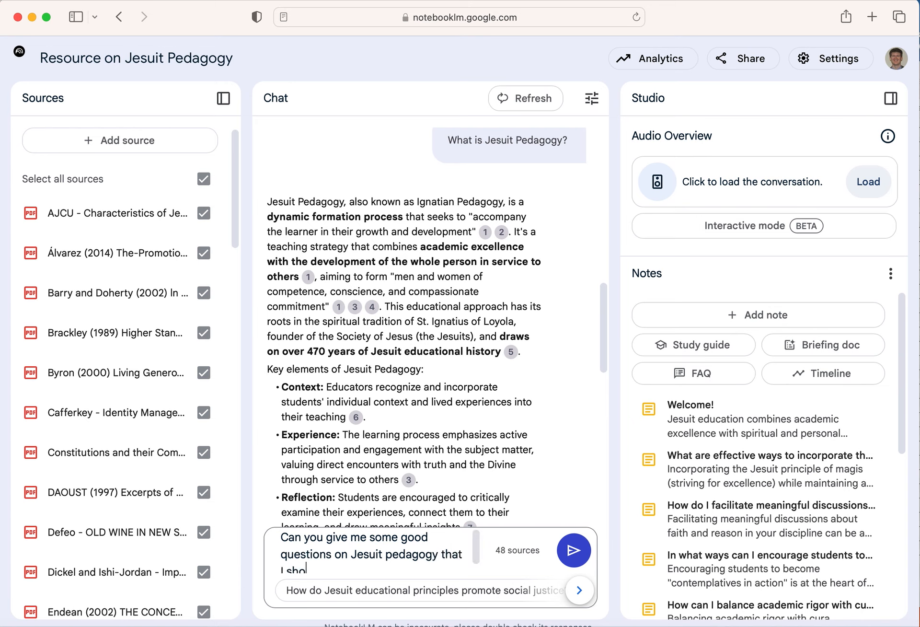
{"action": "type", "text": "uld consider?"}
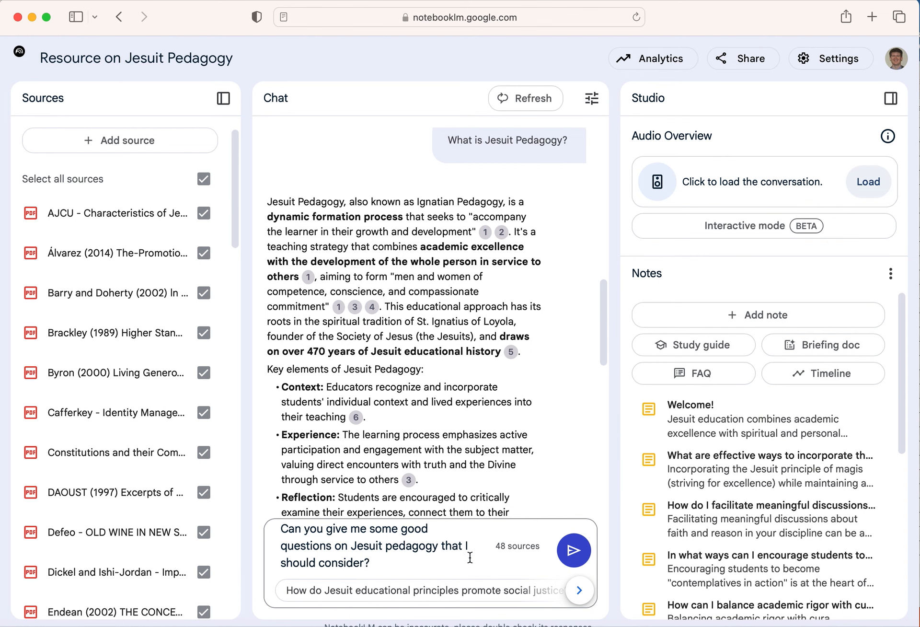
{"action": "left_click", "coordinate": [574, 553]}
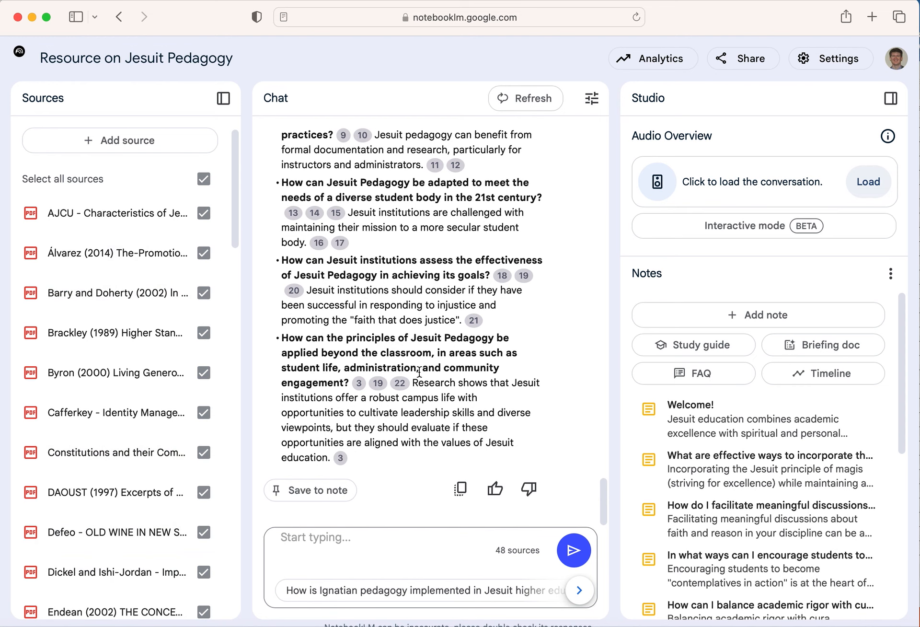
Step: Read through the suggested questions in the answer from start to end, highlighting the one on the University's curriculum and sustainability
{"action": "scroll", "coordinate": [419, 372], "scroll_direction": "up", "scroll_amount": 10}
{"action": "scroll", "coordinate": [420, 372], "scroll_direction": "up", "scroll_amount": 15}
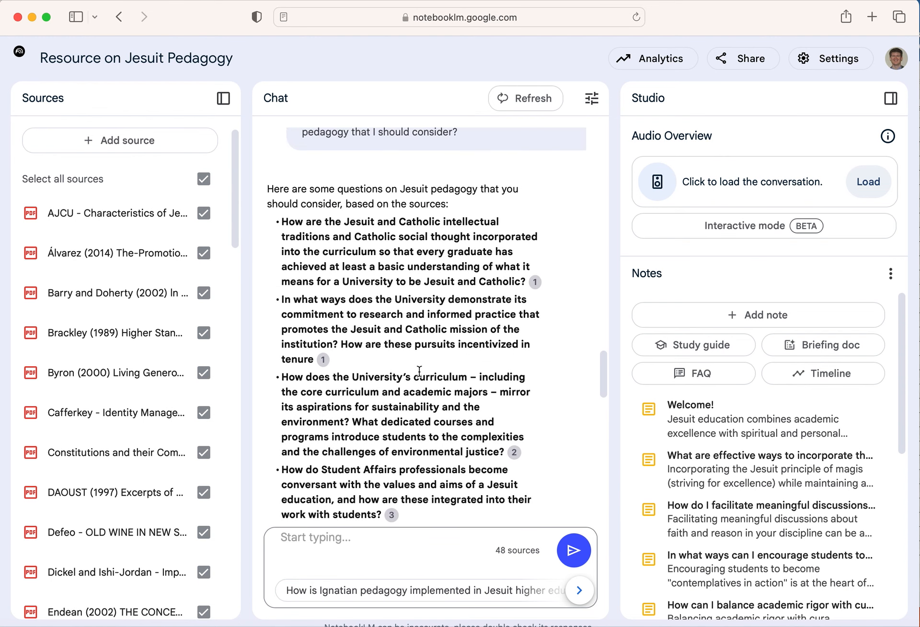
{"action": "scroll", "coordinate": [419, 372], "scroll_direction": "down", "scroll_amount": 5}
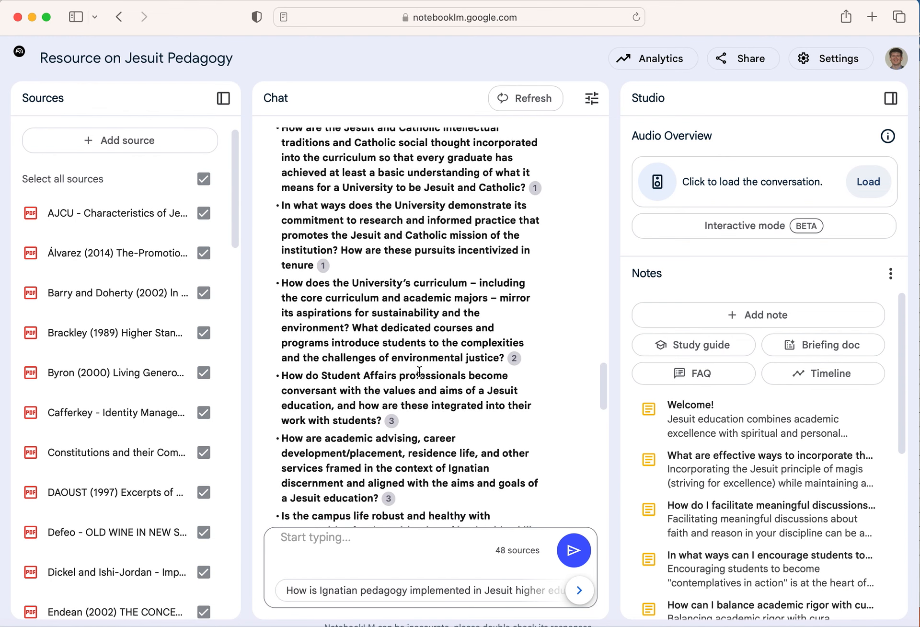
{"action": "scroll", "coordinate": [419, 372], "scroll_direction": "down", "scroll_amount": 1}
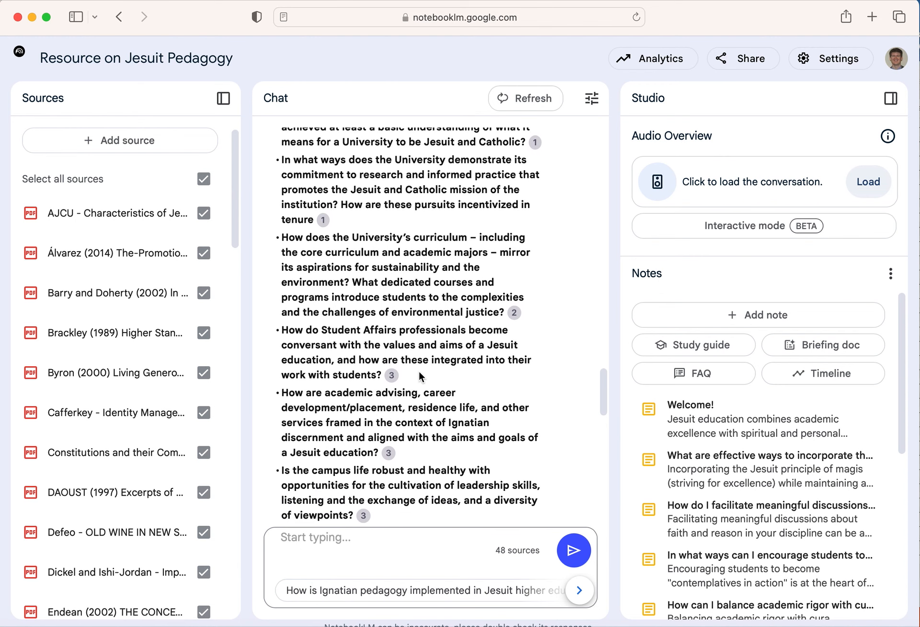
{"action": "left_click_drag", "start_coordinate": [502, 312], "coordinate": [281, 240]}
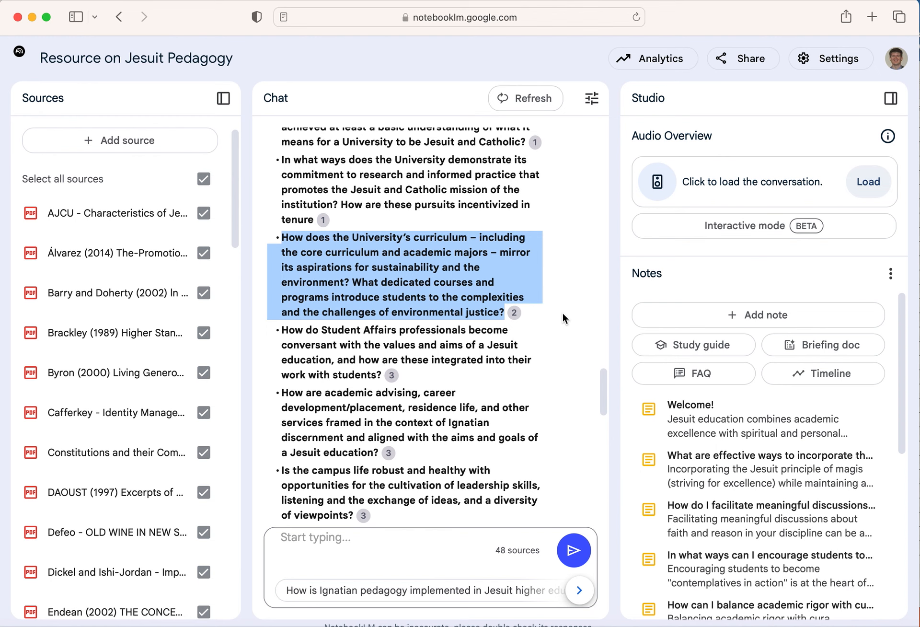
{"action": "scroll", "coordinate": [563, 312], "scroll_direction": "down", "scroll_amount": 10}
{"action": "scroll", "coordinate": [562, 315], "scroll_direction": "down", "scroll_amount": 5}
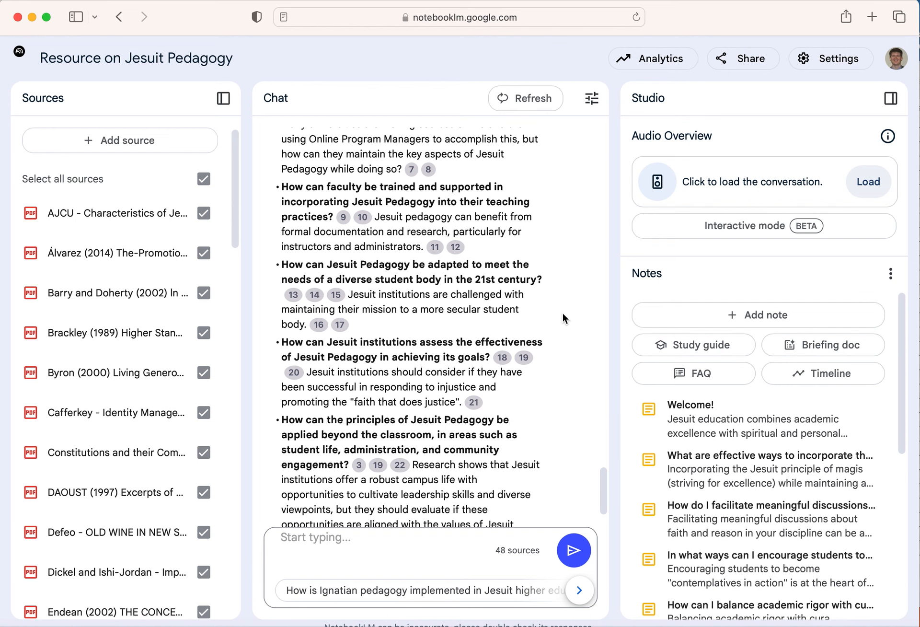
{"action": "scroll", "coordinate": [562, 312], "scroll_direction": "down", "scroll_amount": 2}
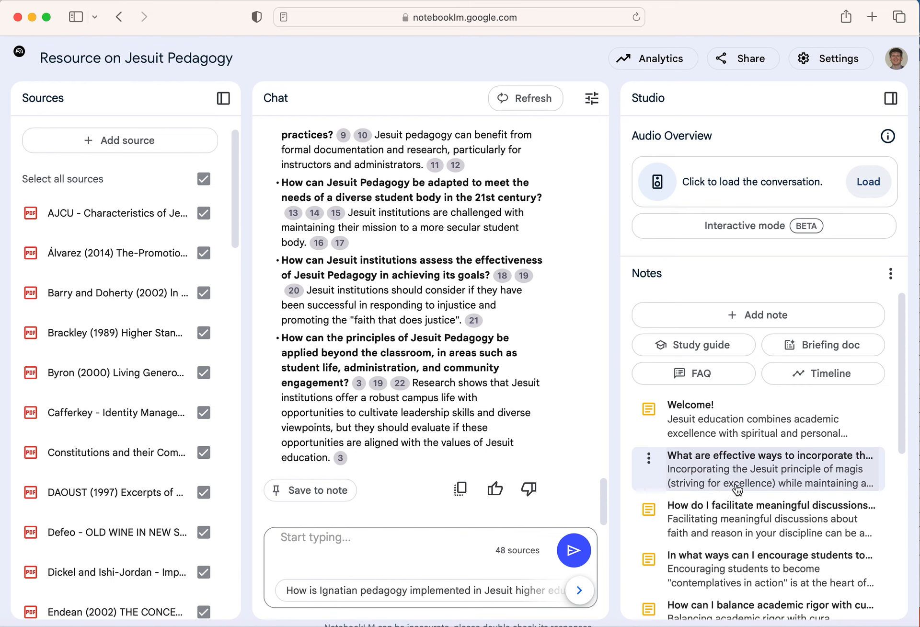
Step: View the saved note on balancing academic rigor with cura personalis, compare its plain citations with the chat's citation 4 passage, and close the note
{"action": "scroll", "coordinate": [733, 491], "scroll_direction": "down", "scroll_amount": 3}
{"action": "scroll", "coordinate": [737, 488], "scroll_direction": "down", "scroll_amount": 3}
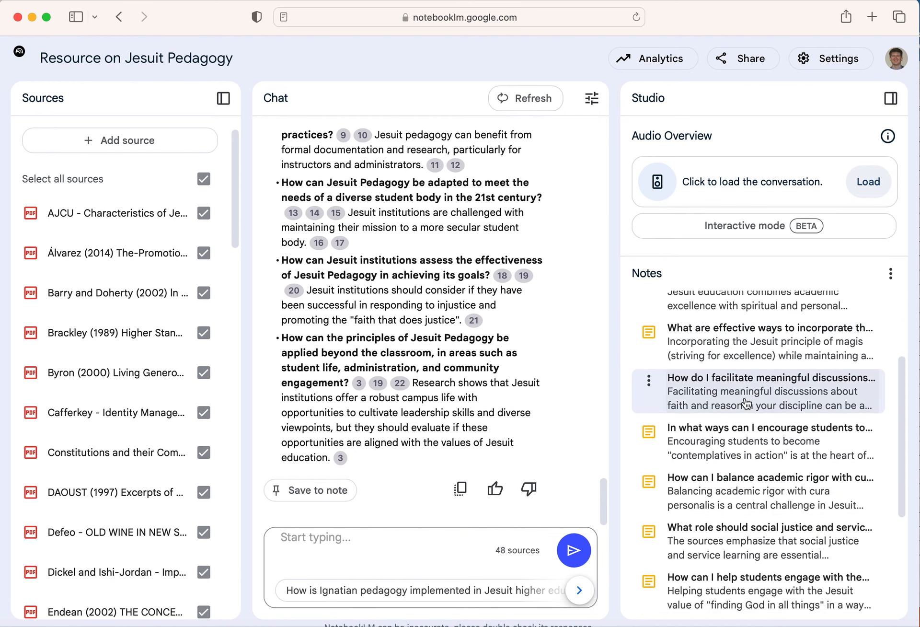
{"action": "scroll", "coordinate": [751, 403], "scroll_direction": "down", "scroll_amount": 5}
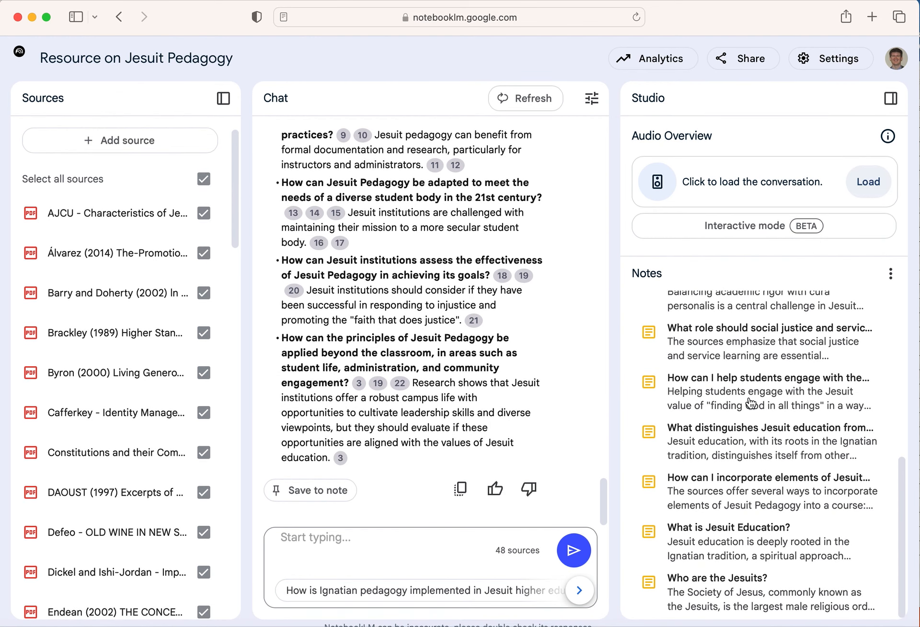
{"action": "scroll", "coordinate": [750, 402], "scroll_direction": "up", "scroll_amount": 2}
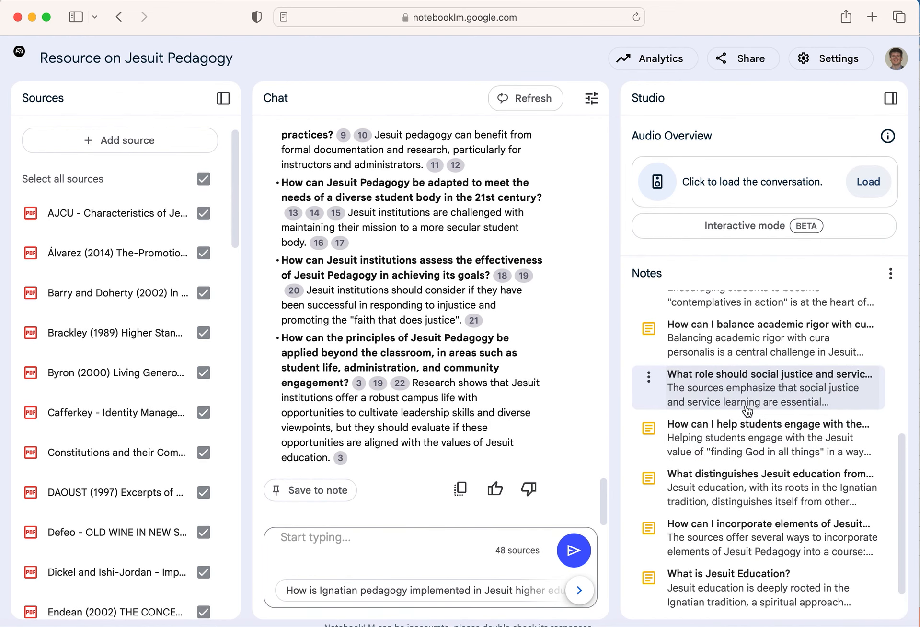
{"action": "left_click", "coordinate": [753, 356]}
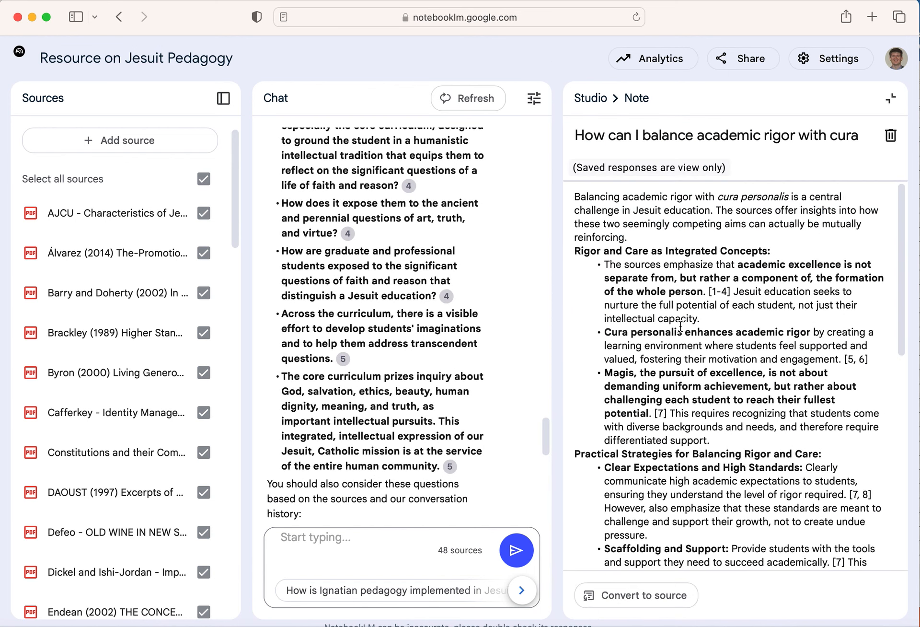
{"action": "left_click_drag", "start_coordinate": [725, 293], "coordinate": [710, 292]}
{"action": "mouse_move", "coordinate": [408, 190]}
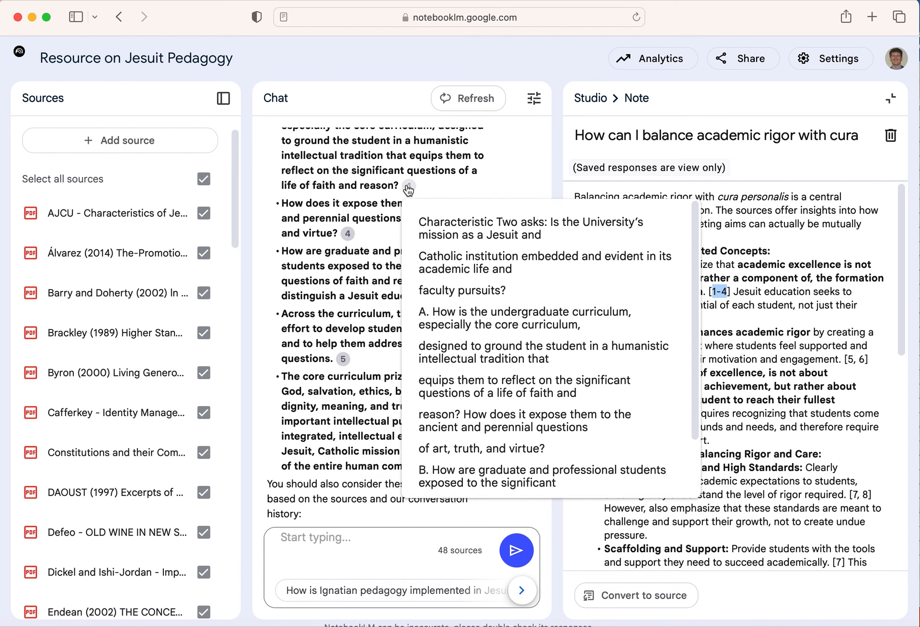
{"action": "left_click", "coordinate": [593, 98]}
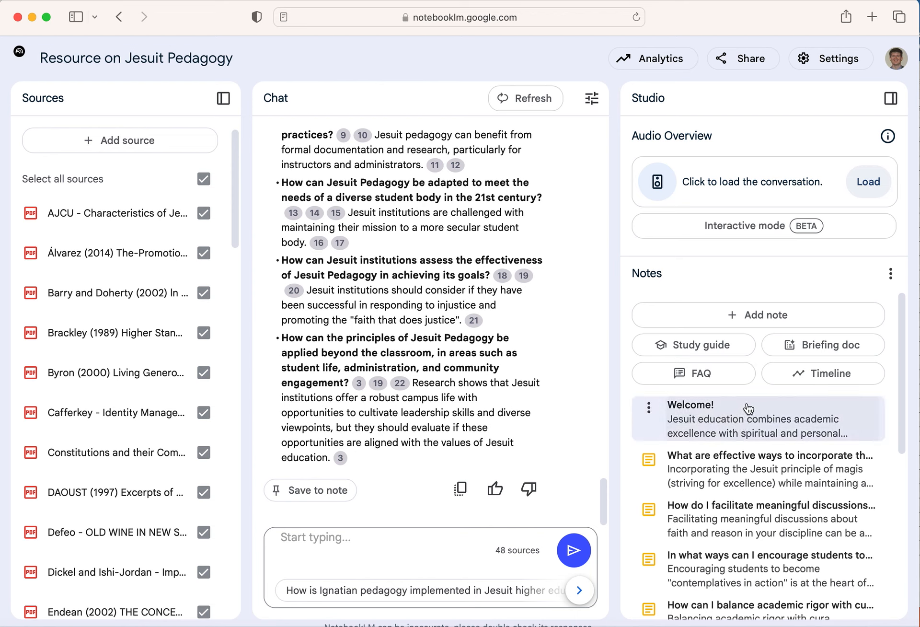
Step: Look over the saved notes, view the "Welcome!" note and return to the notes overview
{"action": "scroll", "coordinate": [734, 434], "scroll_direction": "down", "scroll_amount": 6}
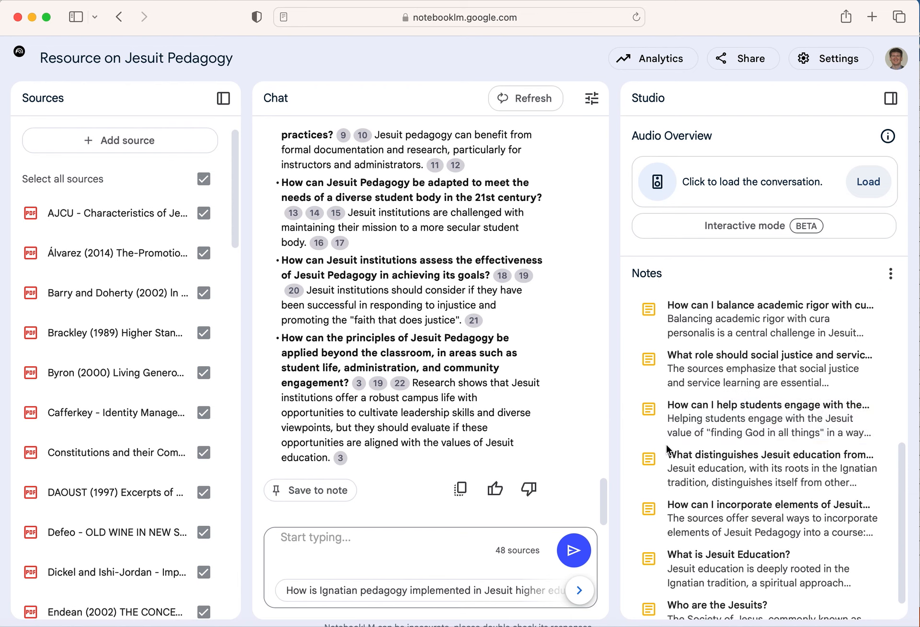
{"action": "scroll", "coordinate": [670, 450], "scroll_direction": "up", "scroll_amount": 3}
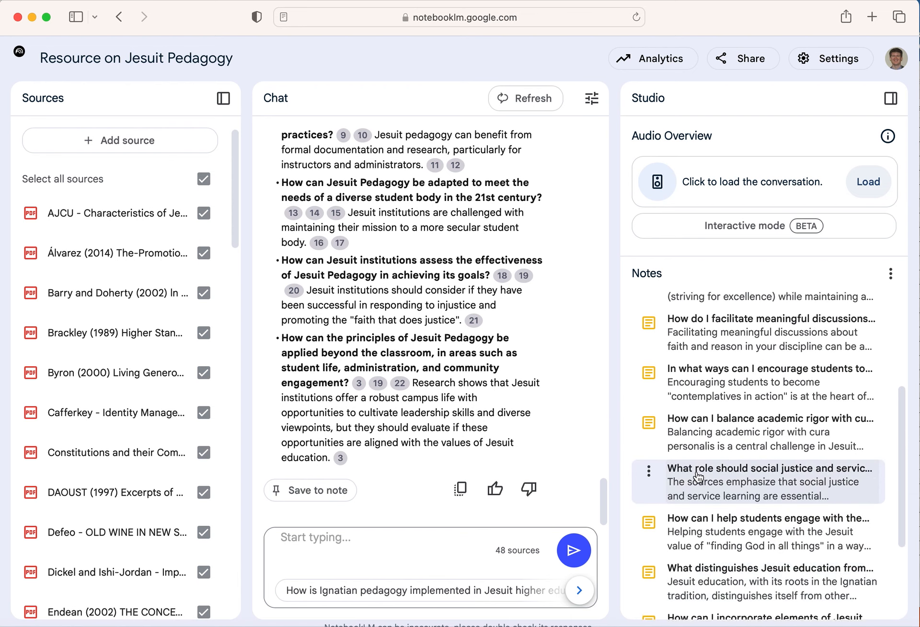
{"action": "scroll", "coordinate": [697, 476], "scroll_direction": "up", "scroll_amount": 4}
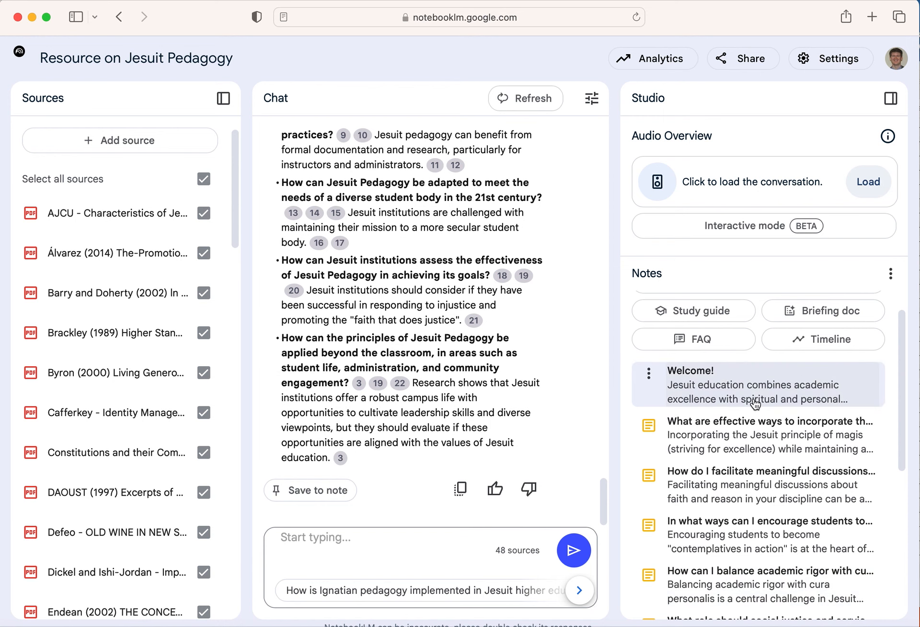
{"action": "scroll", "coordinate": [755, 404], "scroll_direction": "up", "scroll_amount": 1}
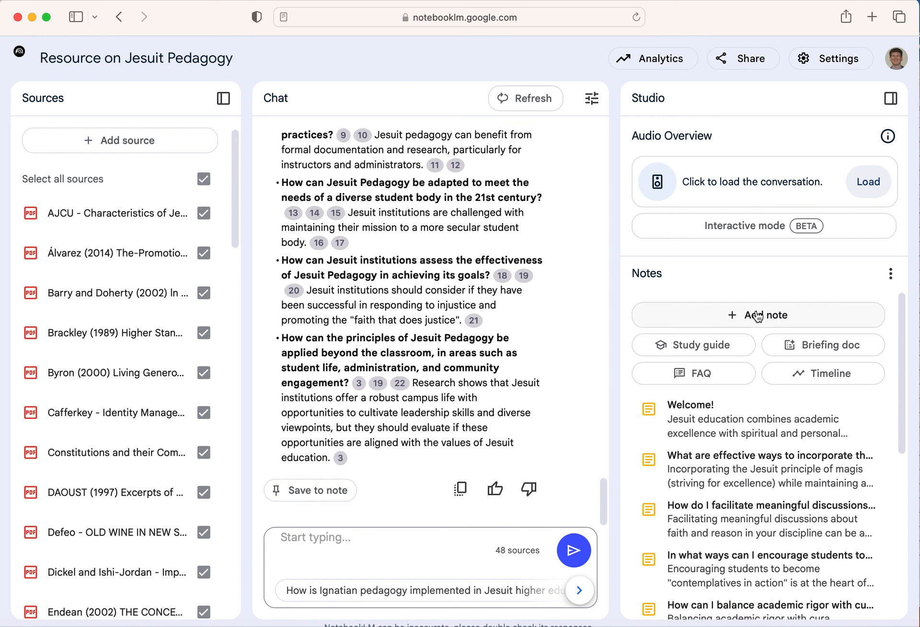
{"action": "left_click", "coordinate": [741, 418]}
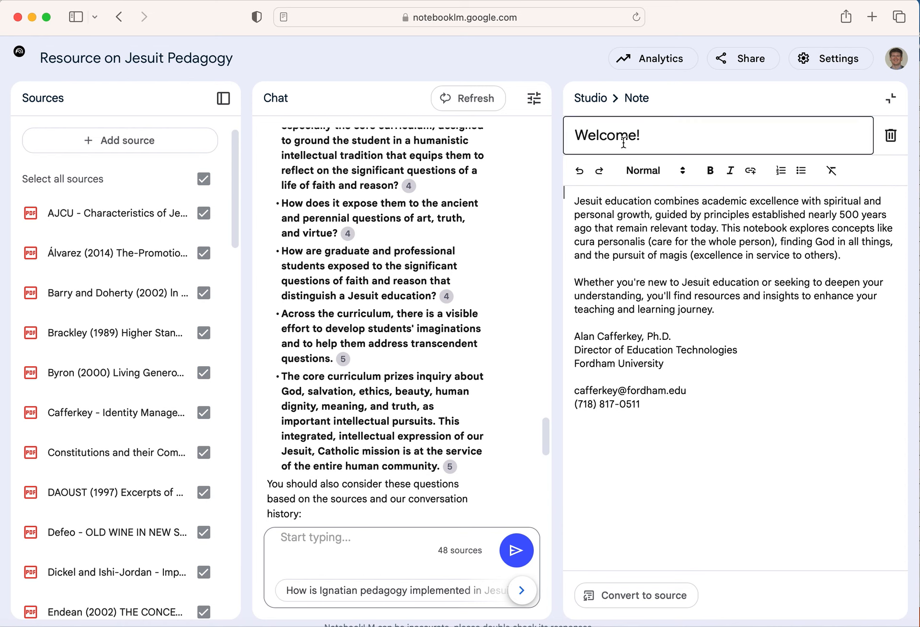
{"action": "left_click", "coordinate": [598, 107]}
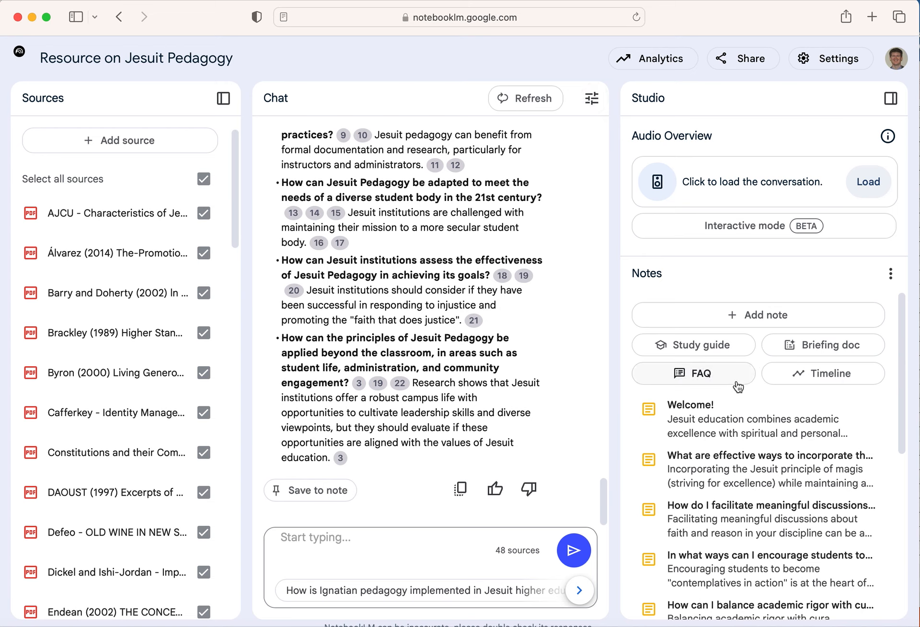
Step: Generate a study guide and an FAQ from the notebook's sources as new notes
{"action": "left_click", "coordinate": [715, 353]}
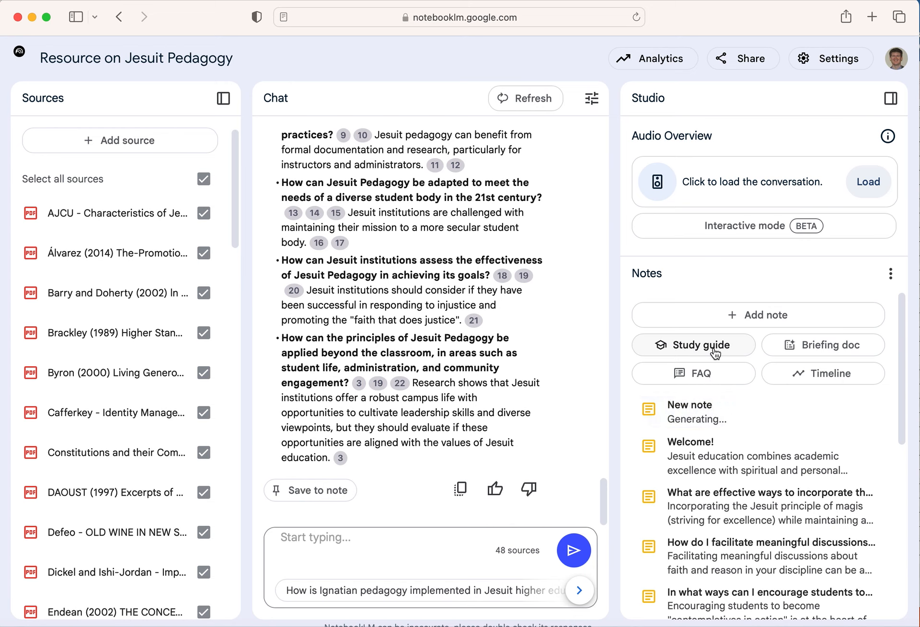
{"action": "left_click", "coordinate": [712, 379]}
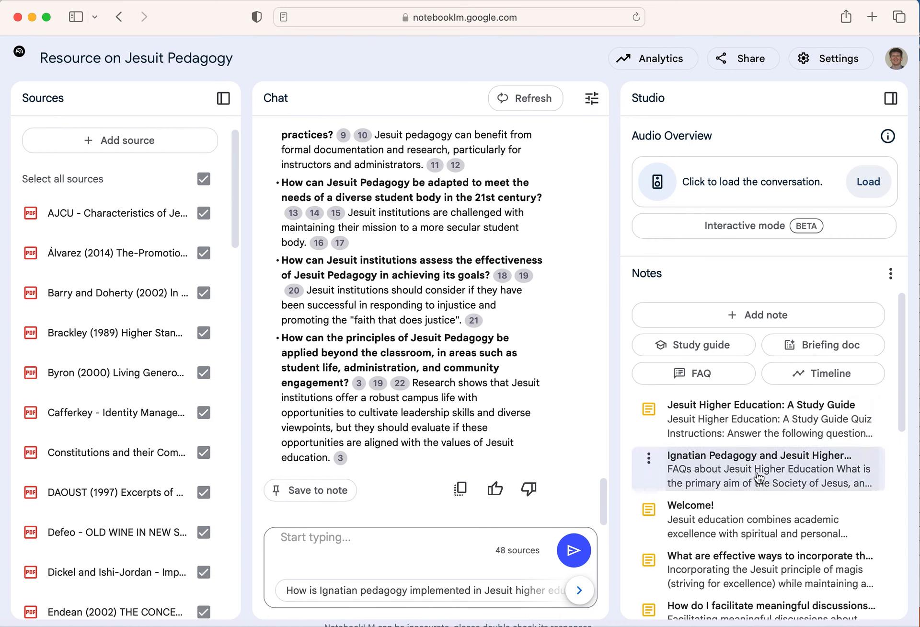
Step: Read through the generated FAQ note's questions and answers about Jesuit higher education, and return to the notes overview
{"action": "left_click", "coordinate": [757, 478]}
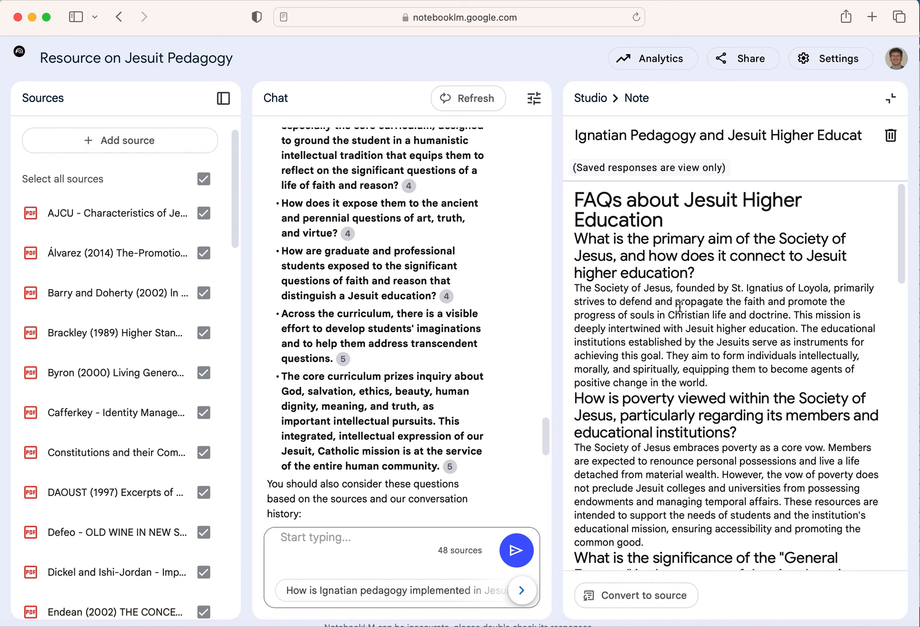
{"action": "scroll", "coordinate": [680, 301], "scroll_direction": "down", "scroll_amount": 5}
{"action": "scroll", "coordinate": [676, 331], "scroll_direction": "down", "scroll_amount": 1}
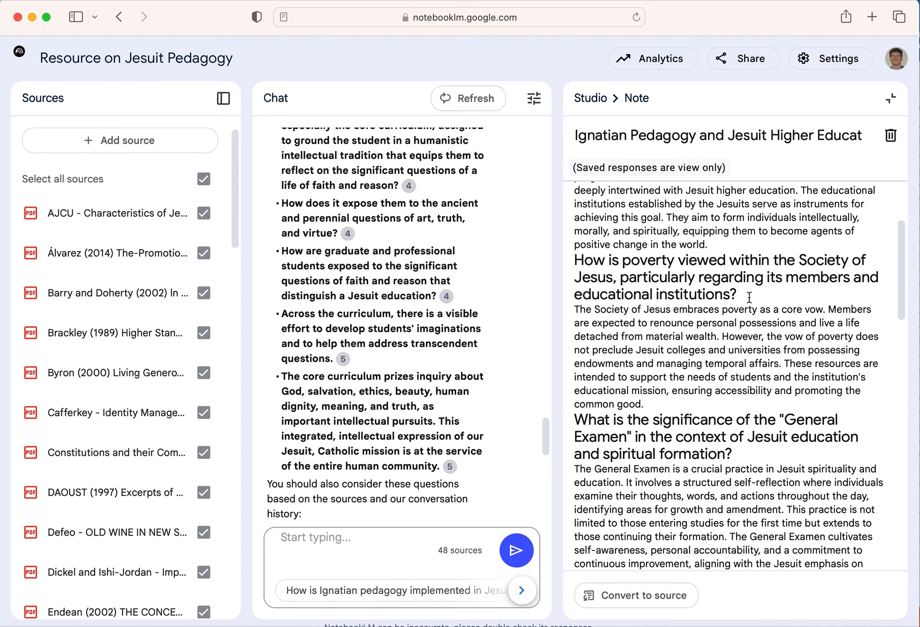
{"action": "scroll", "coordinate": [749, 297], "scroll_direction": "down", "scroll_amount": 4}
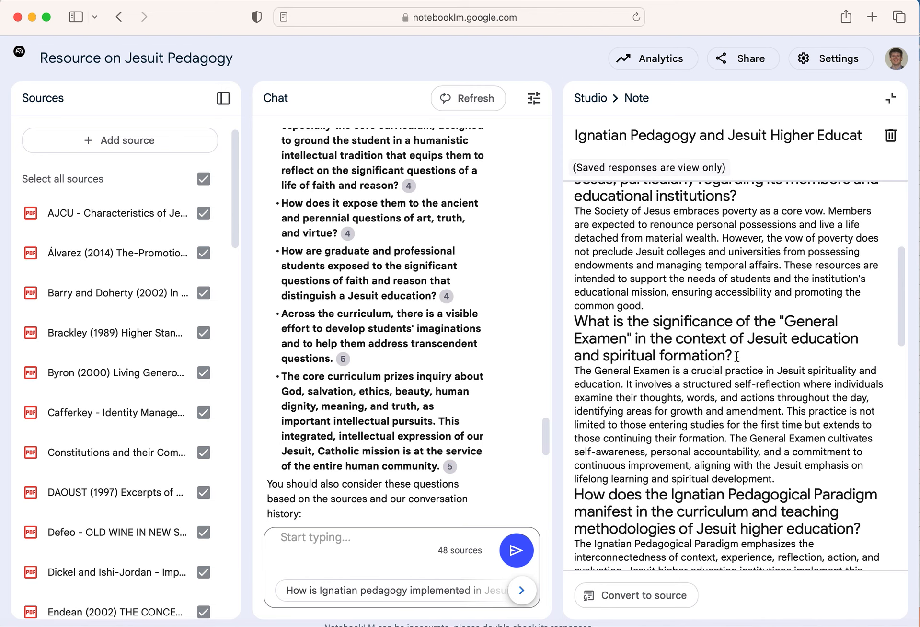
{"action": "scroll", "coordinate": [744, 355], "scroll_direction": "down", "scroll_amount": 1}
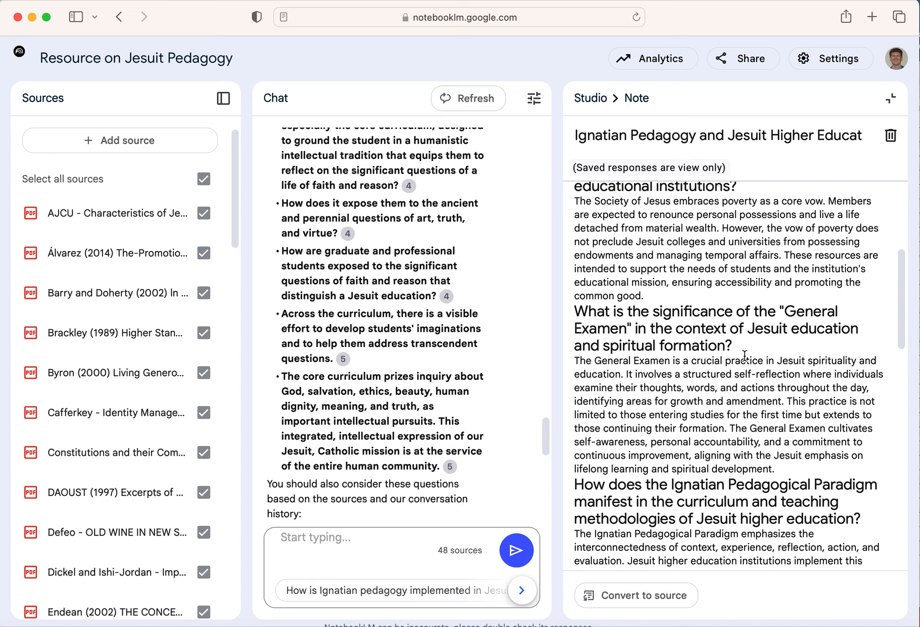
{"action": "scroll", "coordinate": [744, 355], "scroll_direction": "down", "scroll_amount": 2}
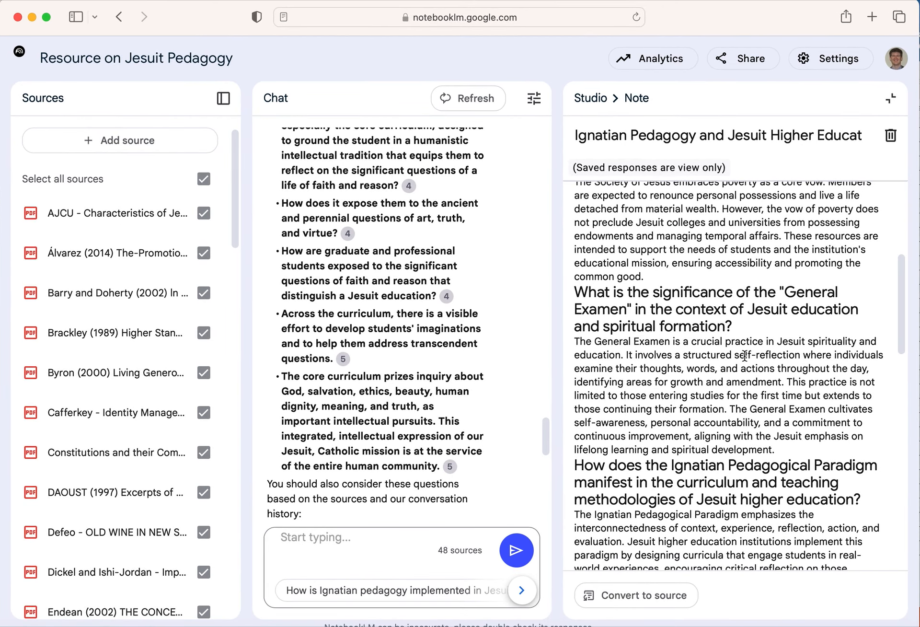
{"action": "scroll", "coordinate": [743, 355], "scroll_direction": "down", "scroll_amount": 20}
{"action": "scroll", "coordinate": [742, 379], "scroll_direction": "down", "scroll_amount": 10}
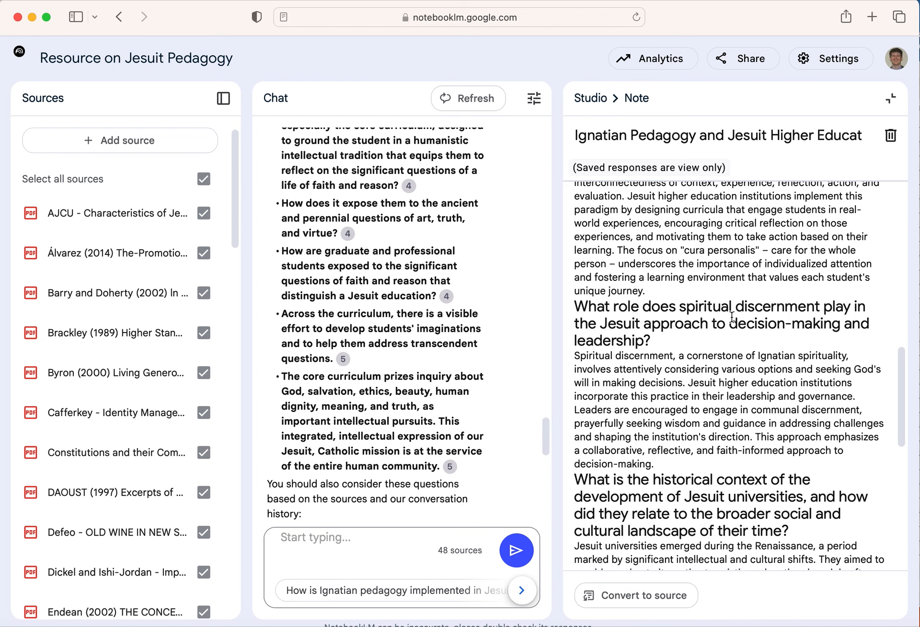
{"action": "left_click", "coordinate": [588, 99]}
Step: Open the note "Jesuit Higher Education: A Study Guide" and examine its quiz, answer key and essay questions
{"action": "left_click", "coordinate": [748, 428]}
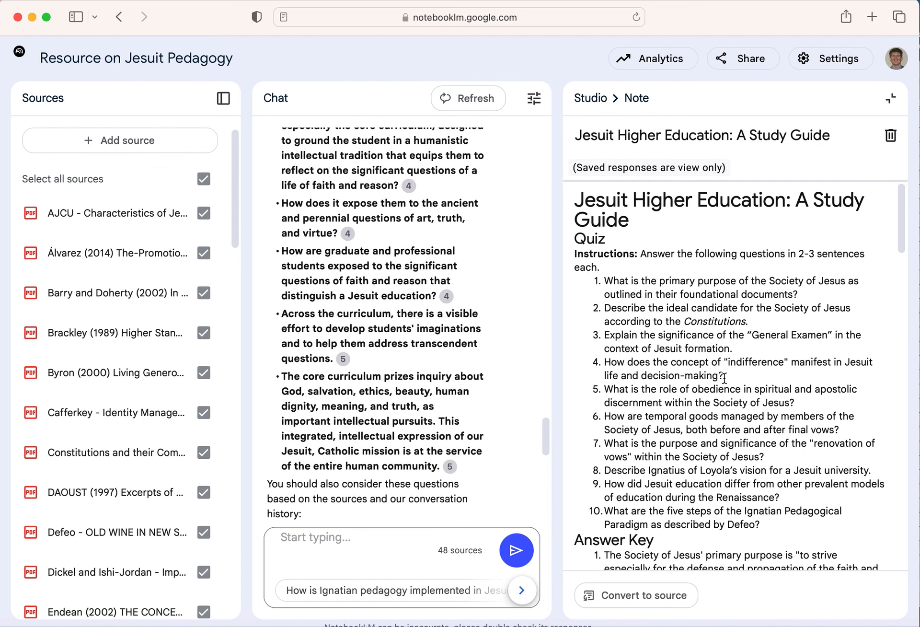
{"action": "scroll", "coordinate": [724, 378], "scroll_direction": "down", "scroll_amount": 15}
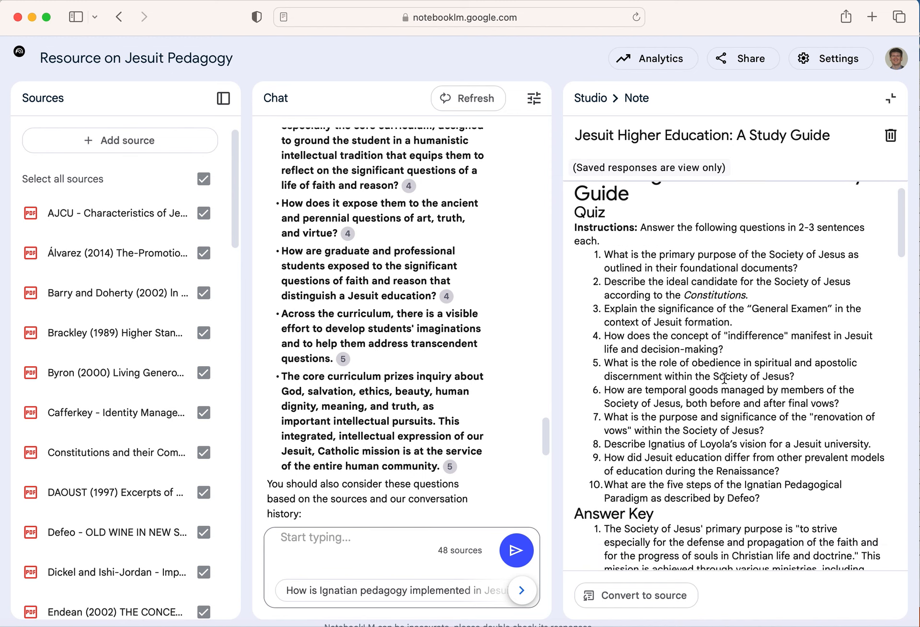
{"action": "scroll", "coordinate": [724, 379], "scroll_direction": "down", "scroll_amount": 10}
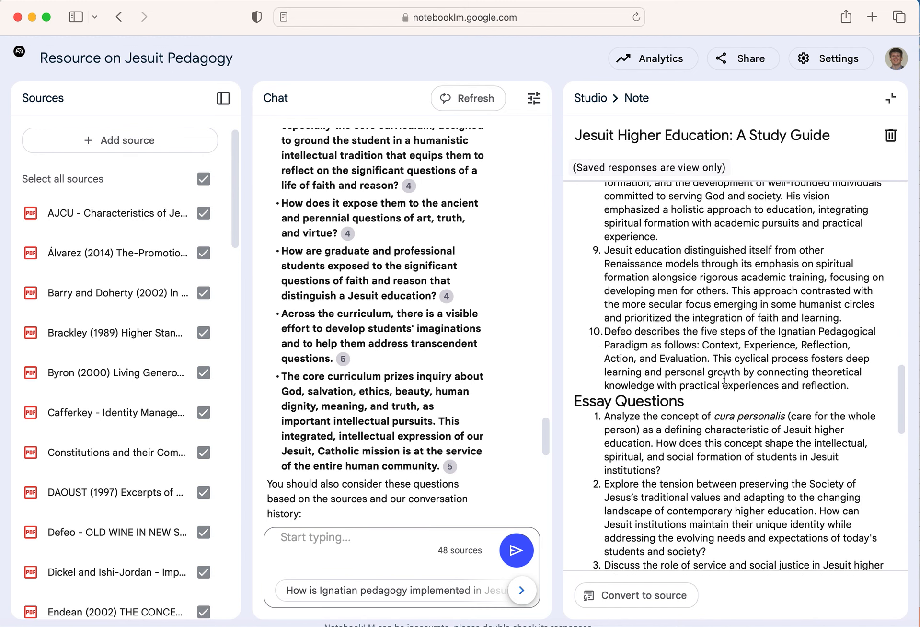
Step: Read through the study guide's glossary, go back to its quiz and return to the Studio overview
{"action": "scroll", "coordinate": [723, 378], "scroll_direction": "down", "scroll_amount": 5}
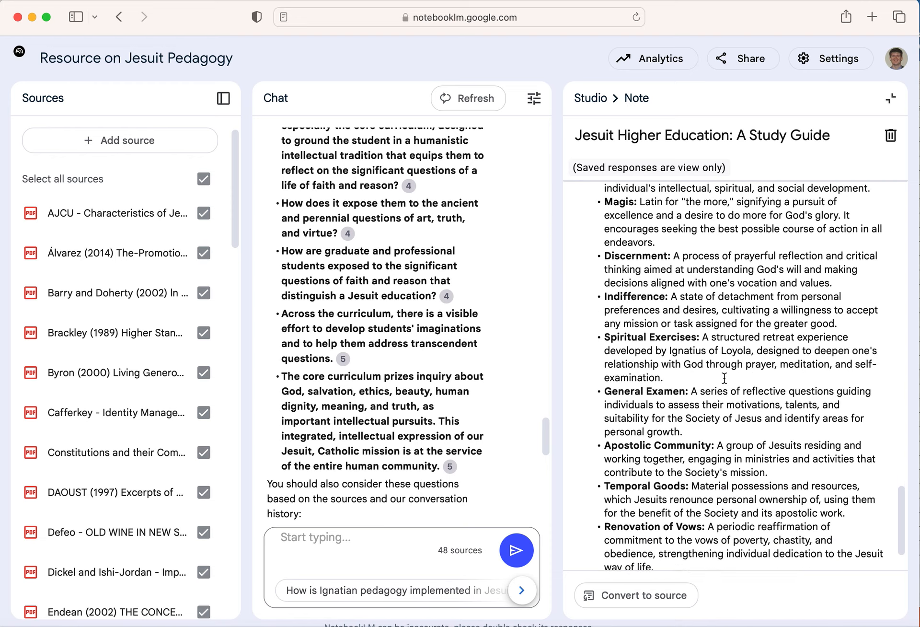
{"action": "scroll", "coordinate": [724, 379], "scroll_direction": "up", "scroll_amount": 10}
{"action": "scroll", "coordinate": [724, 379], "scroll_direction": "up", "scroll_amount": 20}
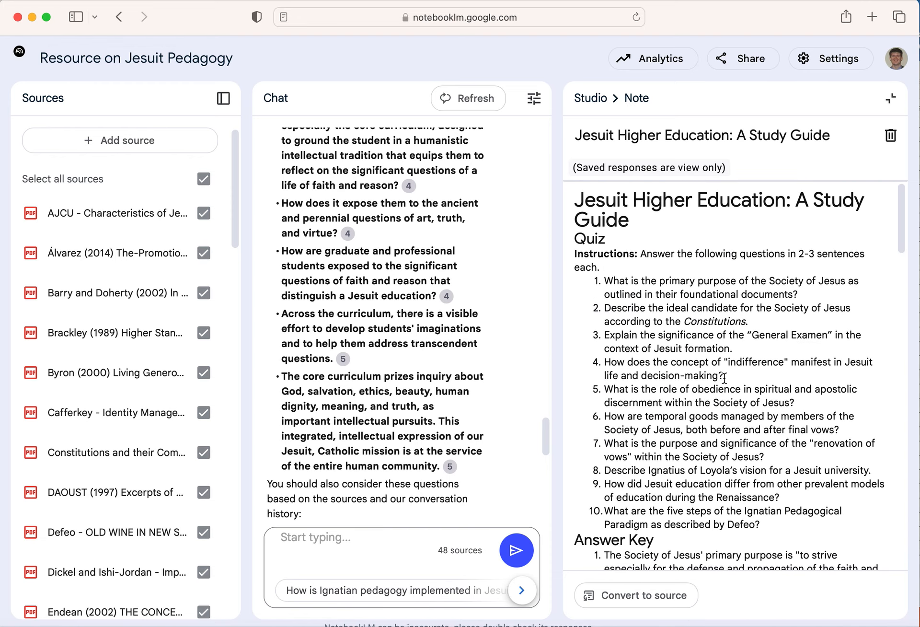
{"action": "left_click", "coordinate": [590, 98]}
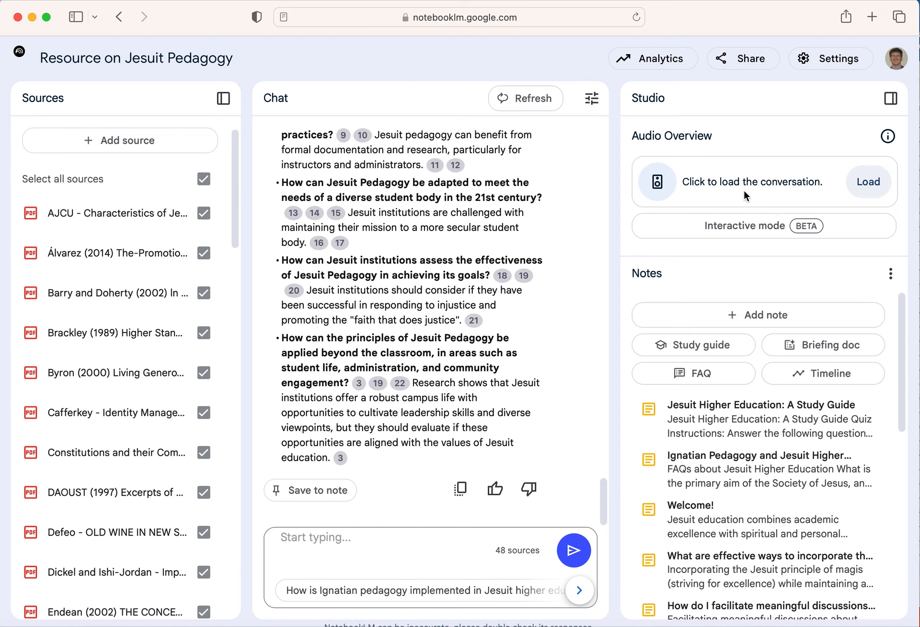
Step: Load the Audio Overview conversation, play its opening and pause it at 00:30
{"action": "left_click", "coordinate": [868, 182]}
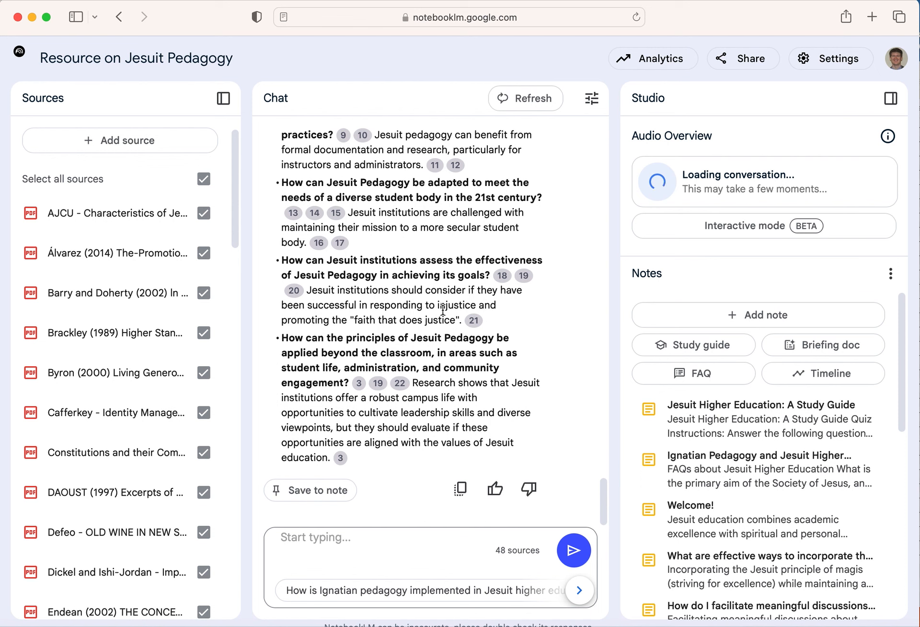
{"action": "mouse_move", "coordinate": [472, 321]}
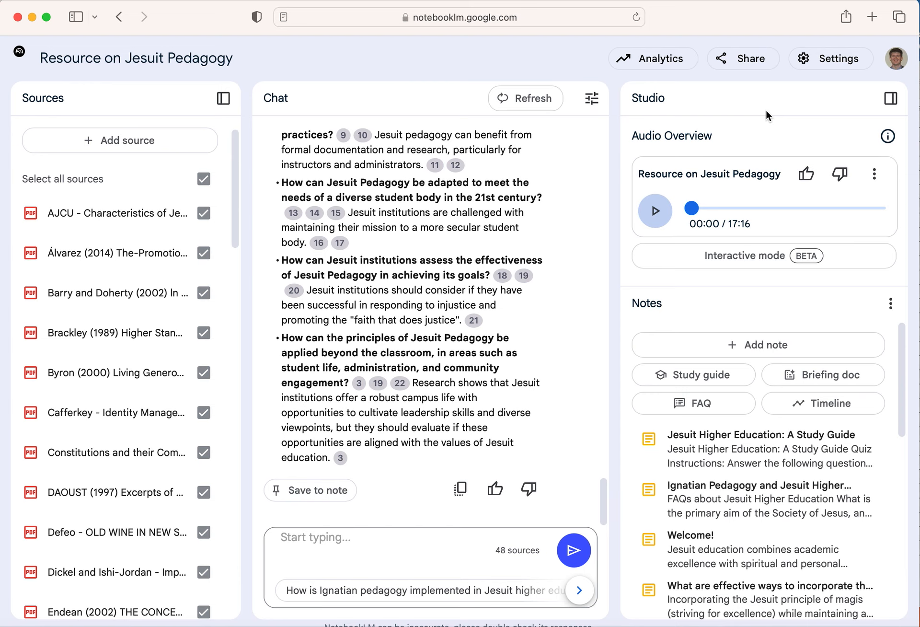
{"action": "left_click", "coordinate": [656, 213]}
{"action": "left_click", "coordinate": [657, 217]}
Step: Examine the Audio Overview's download, delete and playback speed options, and leave them without choosing one
{"action": "left_click", "coordinate": [878, 182]}
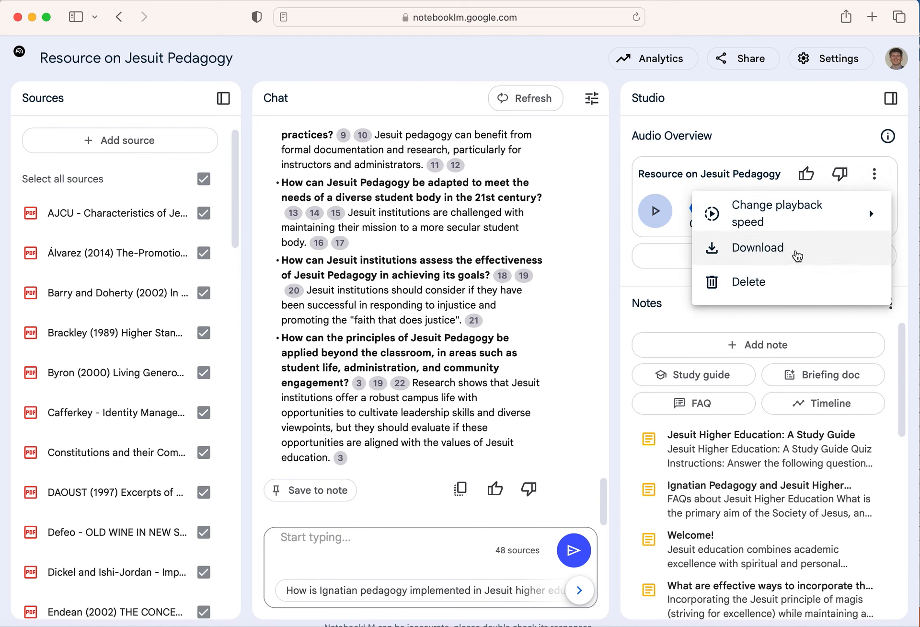
{"action": "mouse_move", "coordinate": [694, 206]}
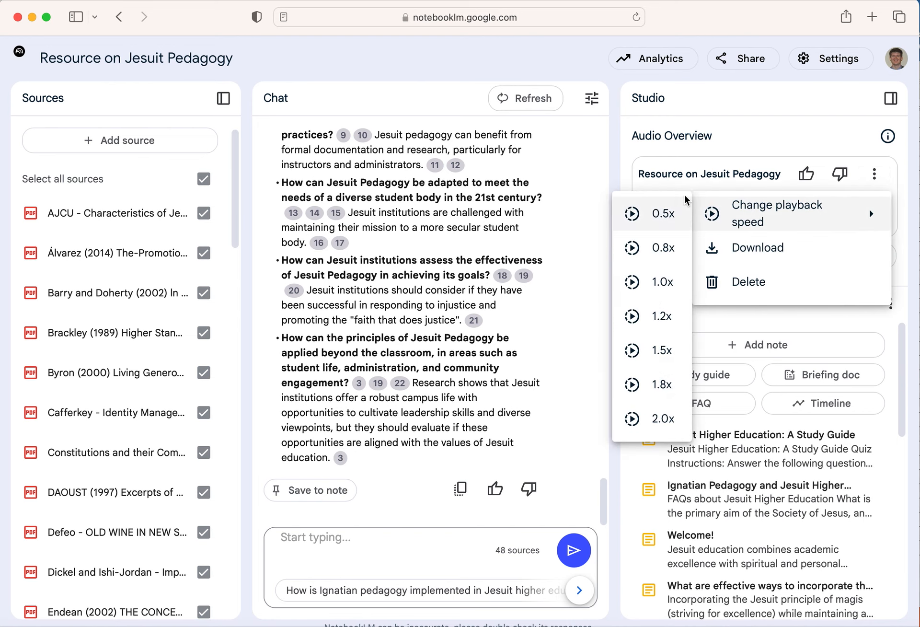
{"action": "left_click", "coordinate": [589, 149]}
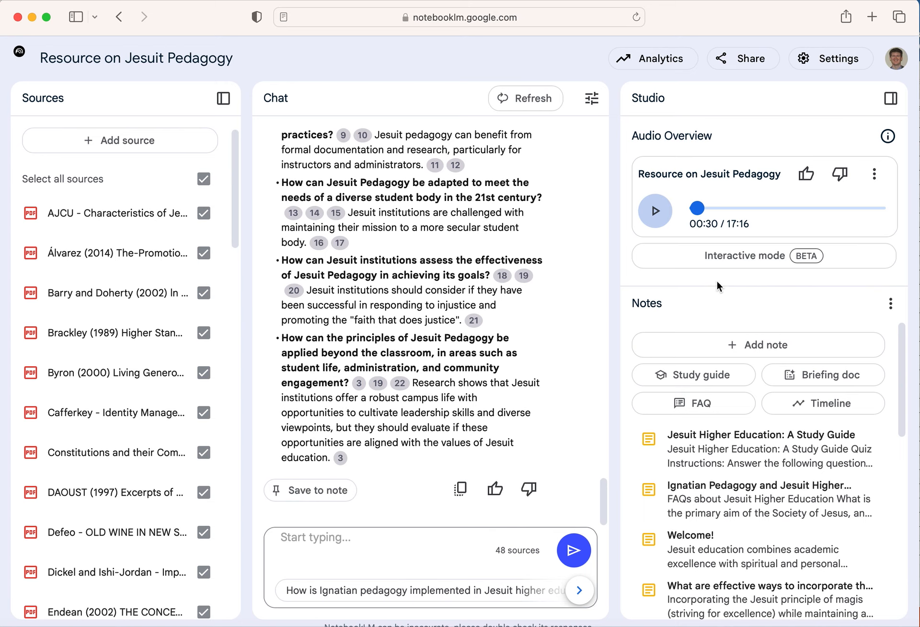
Step: Open the Audio Overview in Interactive mode and play the two hosts' conversation, pausing and resuming it
{"action": "left_click", "coordinate": [748, 264]}
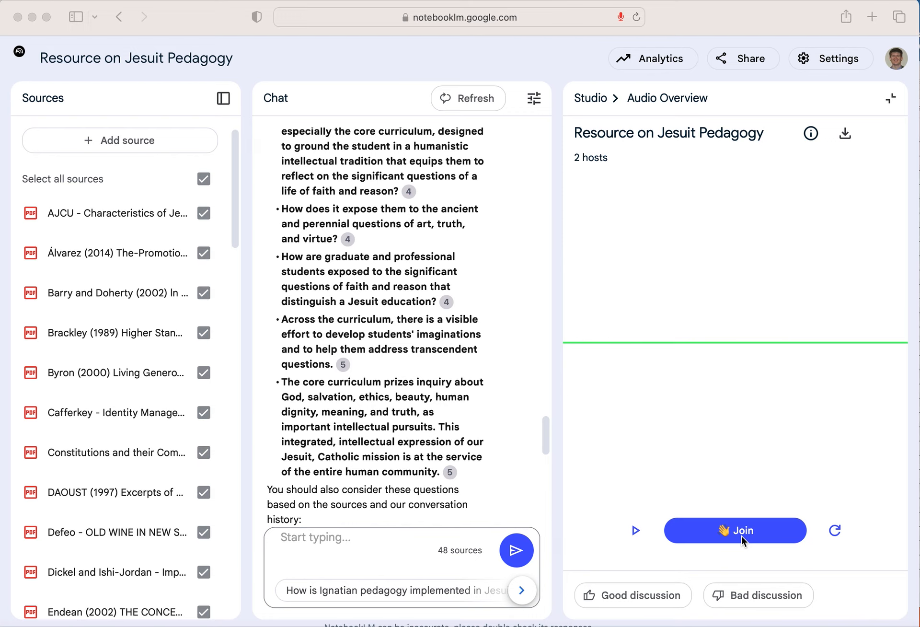
{"action": "left_click", "coordinate": [635, 533]}
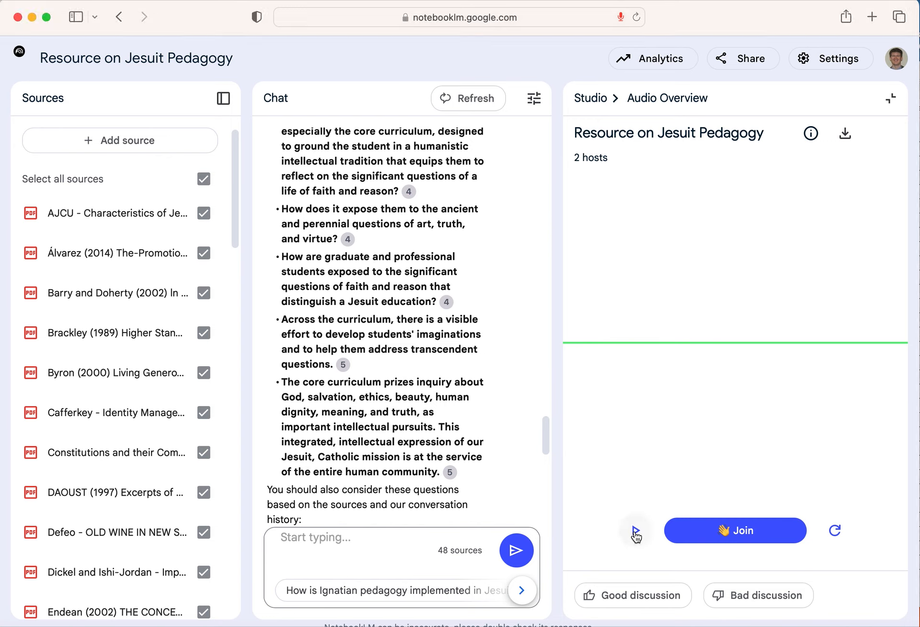
{"action": "left_click", "coordinate": [636, 531]}
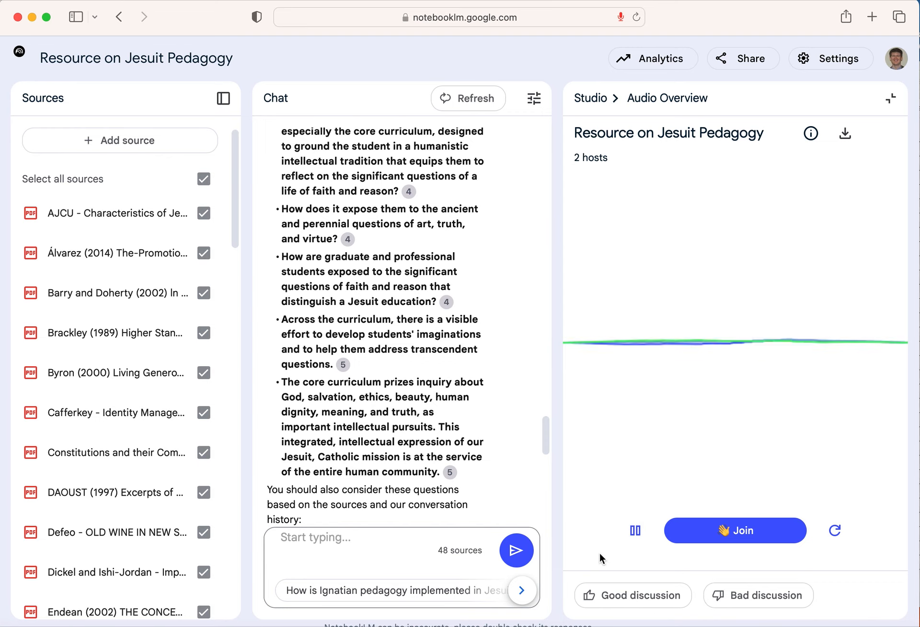
{"action": "left_click", "coordinate": [635, 530]}
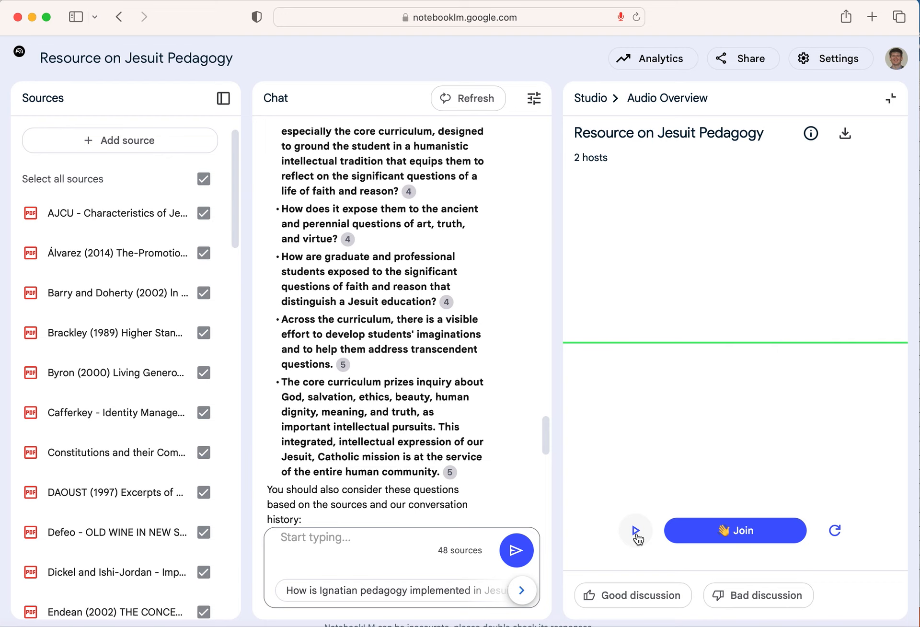
{"action": "left_click", "coordinate": [636, 531]}
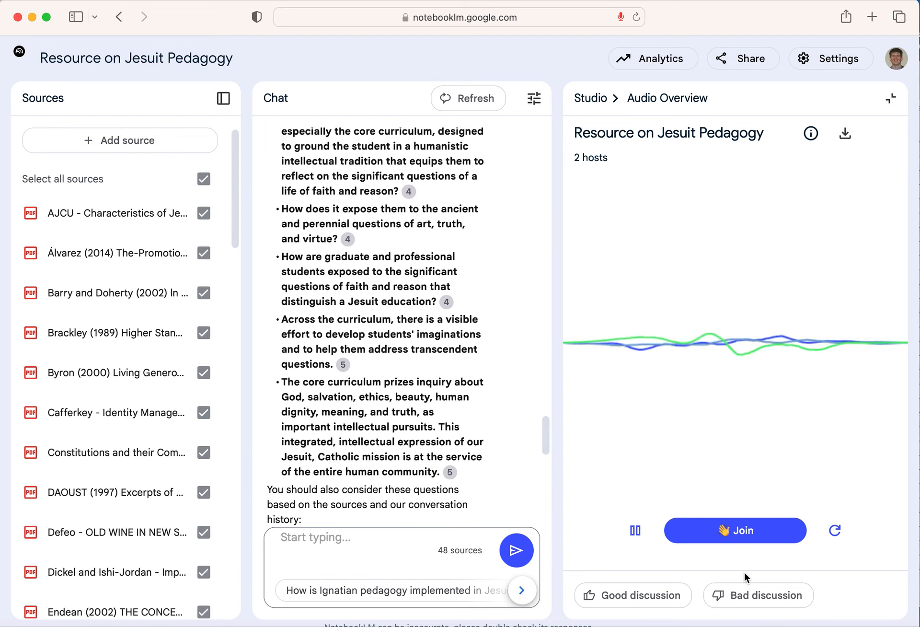
Step: Join the audio conversation to speak with the hosts, pause playback and return to the Studio overview
{"action": "left_click", "coordinate": [756, 538]}
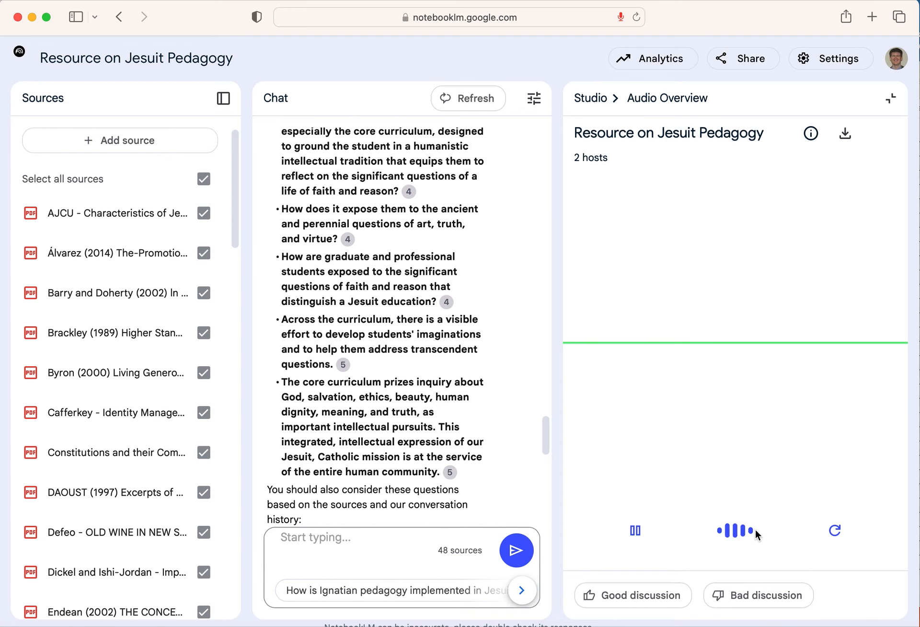
{"action": "mouse_move", "coordinate": [756, 532]}
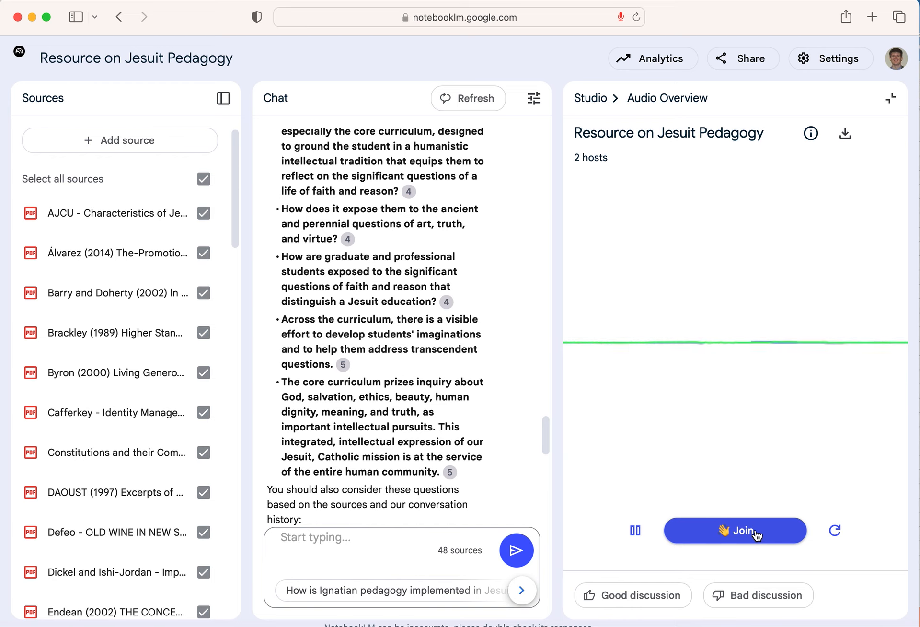
{"action": "left_click", "coordinate": [634, 530]}
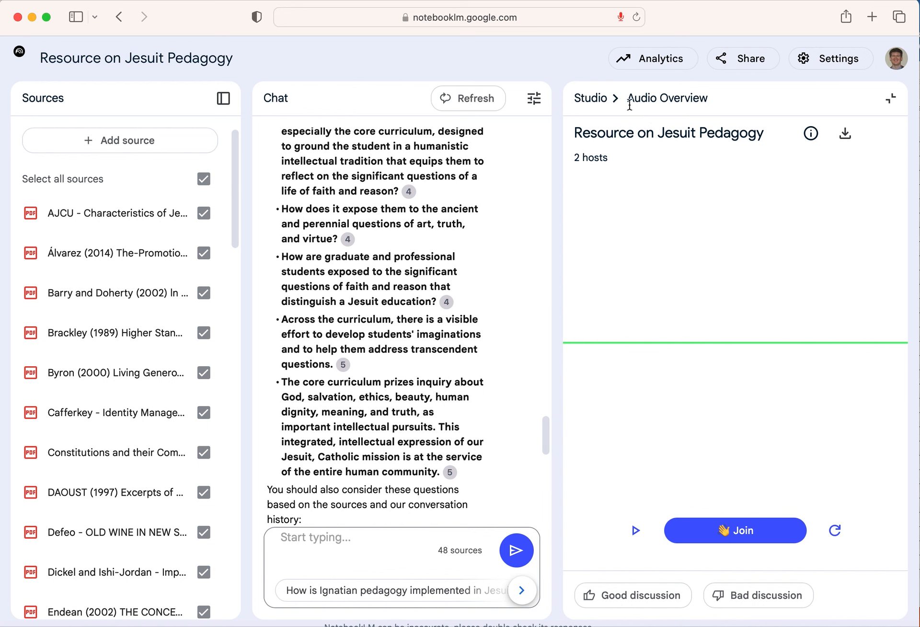
{"action": "left_click", "coordinate": [590, 98]}
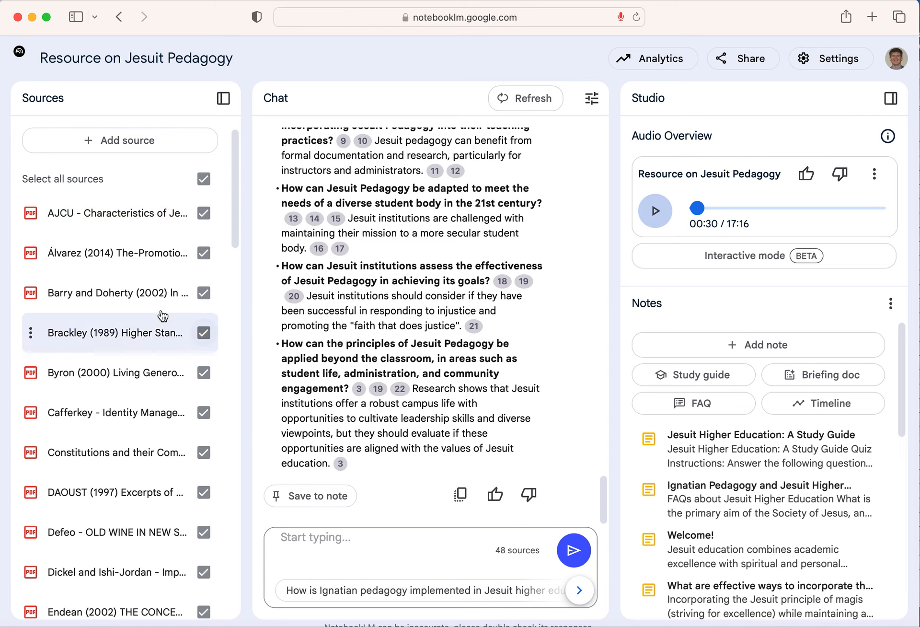
Step: Exclude the Brackley (1989) source from the notebook's selected sources and include it again
{"action": "left_click", "coordinate": [204, 334]}
{"action": "left_click", "coordinate": [203, 332]}
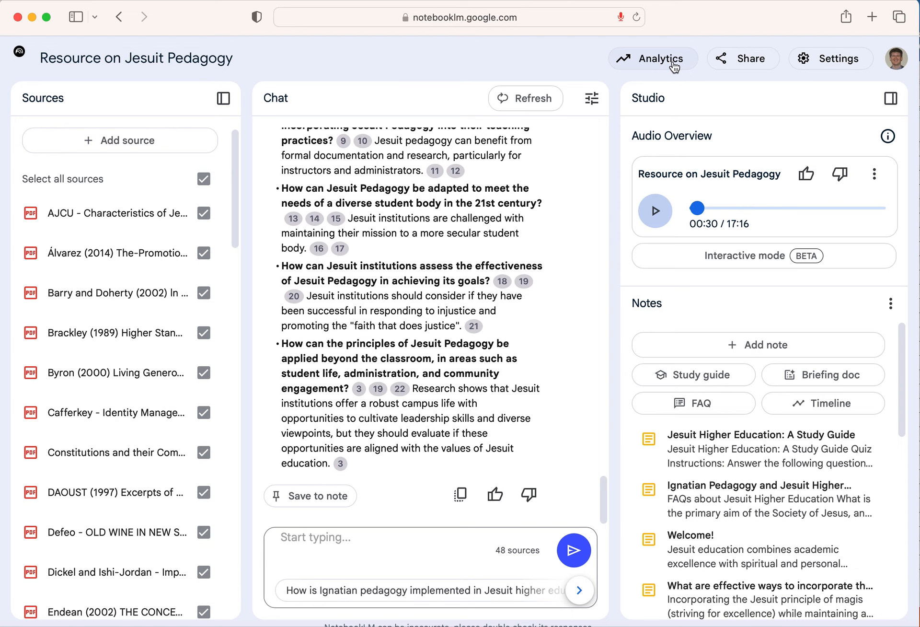
Step: Return to the list of notebooks and create a new notebook
{"action": "left_click", "coordinate": [19, 55]}
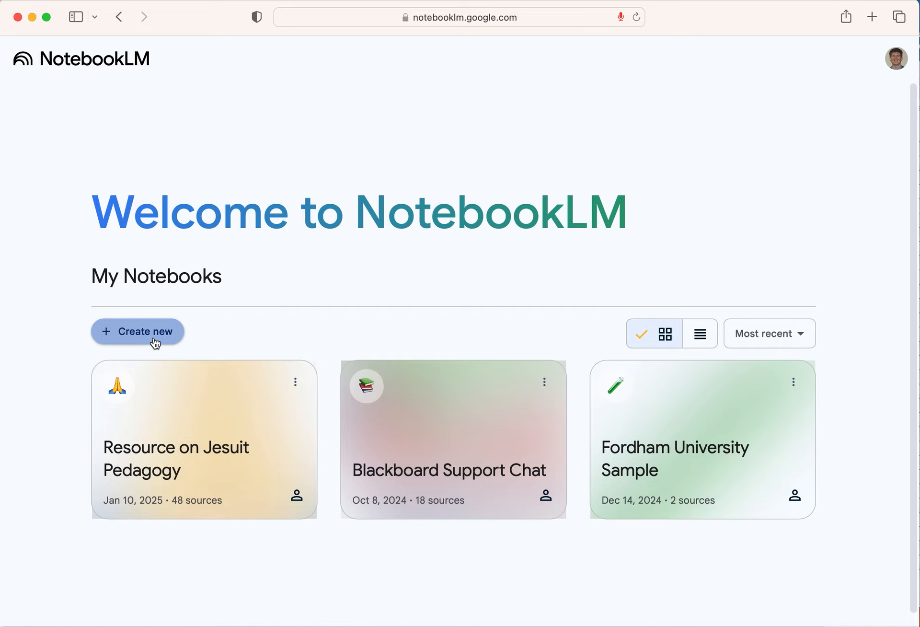
{"action": "left_click", "coordinate": [154, 339]}
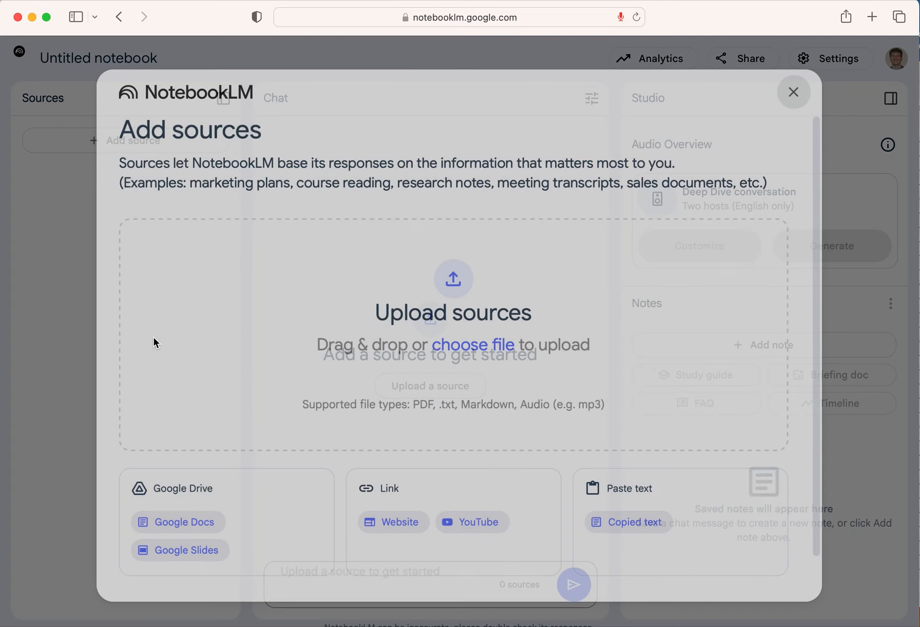